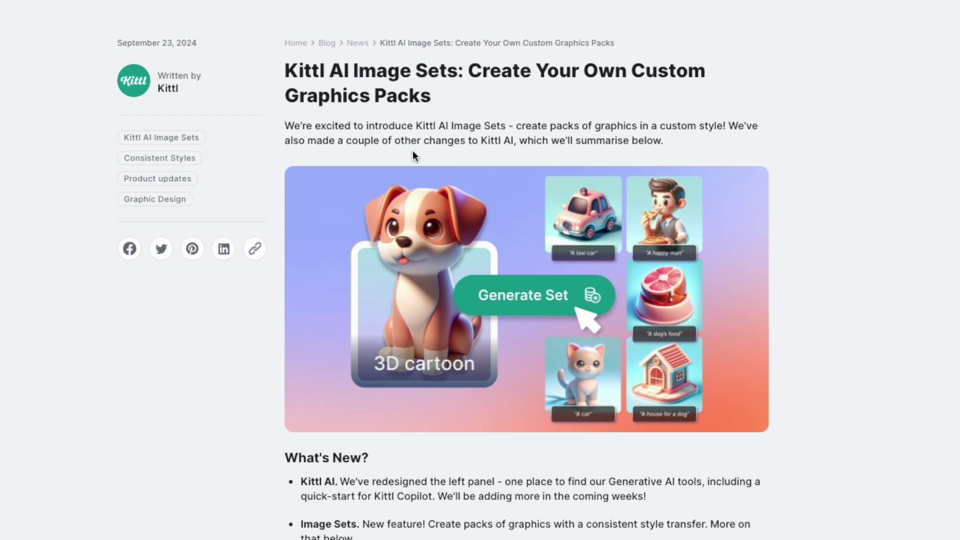
# Step: Read the introduction and What's New section of the Kittl AI Image Sets article
pyautogui.scroll(-3, 536, 341)
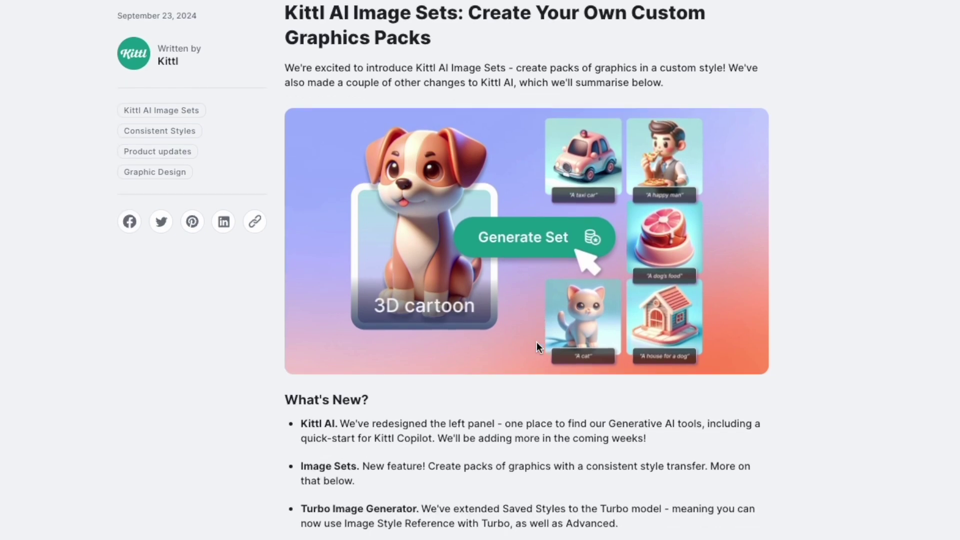
pyautogui.scroll(-3, 536, 341)
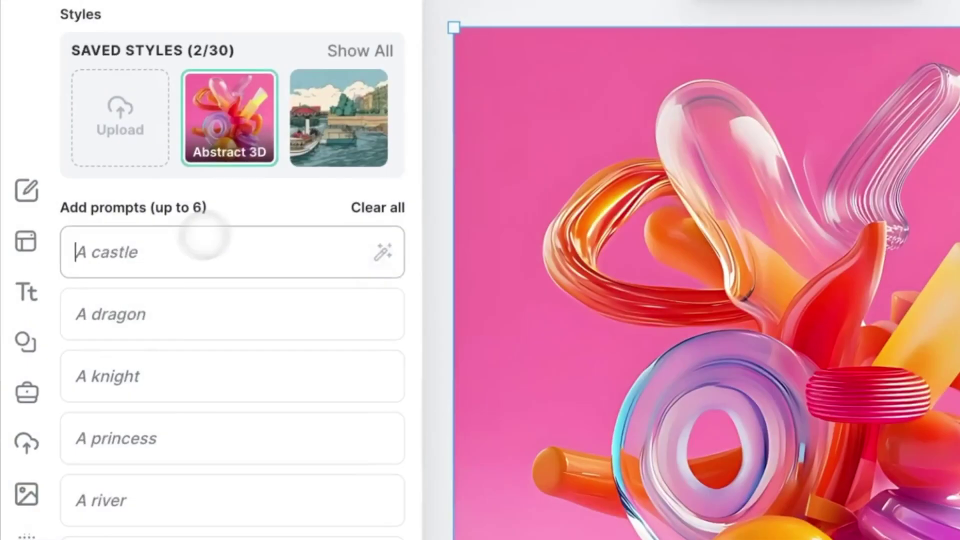
# Step: Enter the prompts A flower, A shell, A laptop and A globe for the Abstract 3D style and generate the set
pyautogui.write('A flower')
pyautogui.click(157, 290)
pyautogui.write('A shell')
pyautogui.click(150, 380)
pyautogui.write('A laptop')
pyautogui.click(147, 435)
pyautogui.write('A globe')
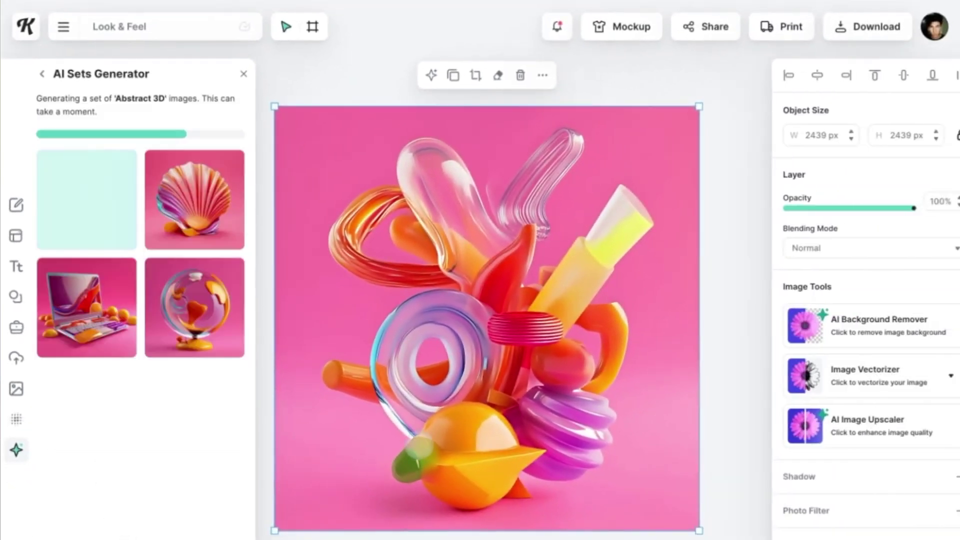
pyautogui.scroll(-3, 482, 448)
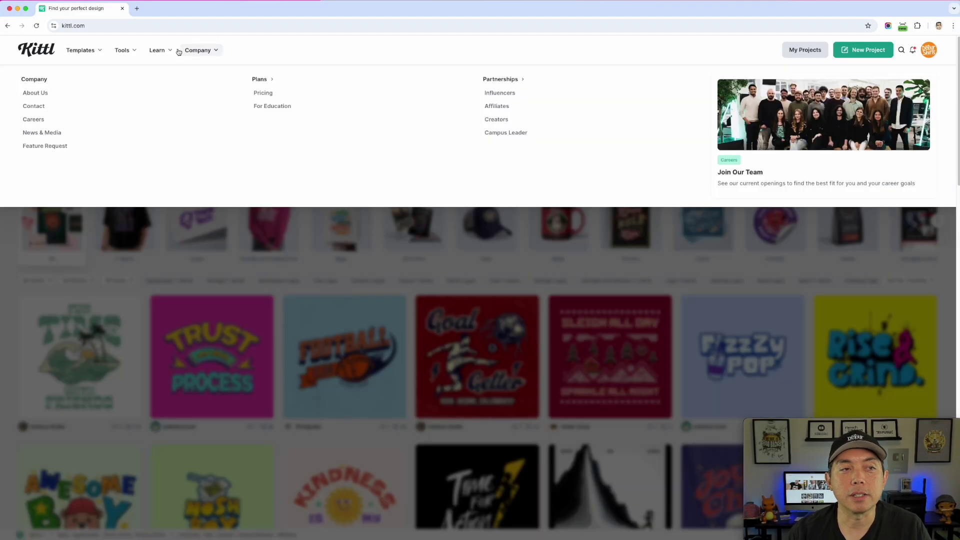
# Step: Open the Kittl blog article on creating custom graphics packs with AI Image Sets and skim its sections
pyautogui.moveTo(171, 54)
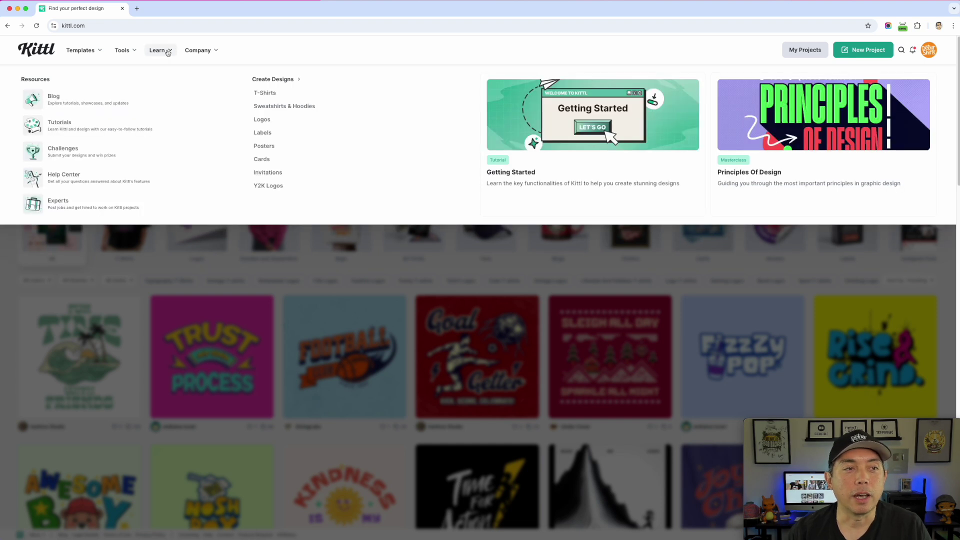
pyautogui.click(70, 98)
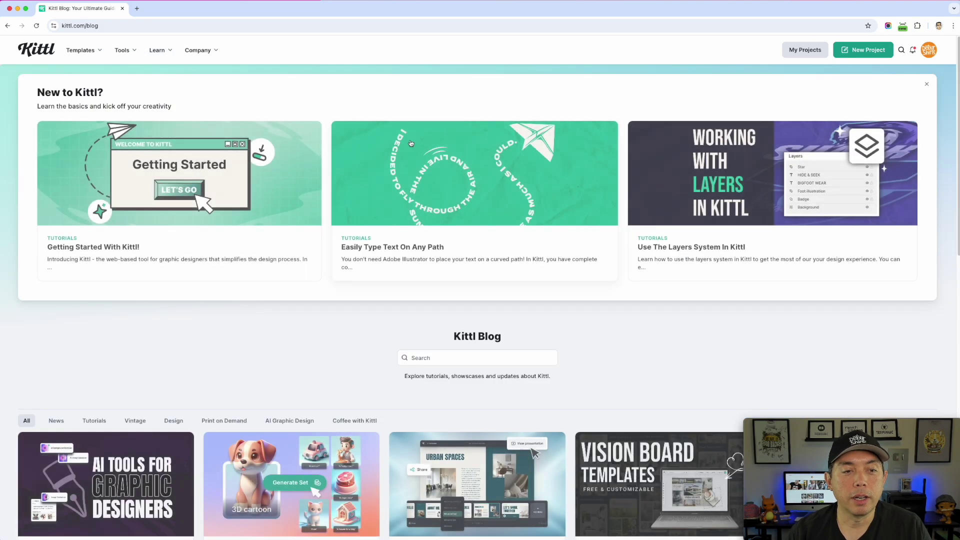
pyautogui.scroll(-5, 404, 273)
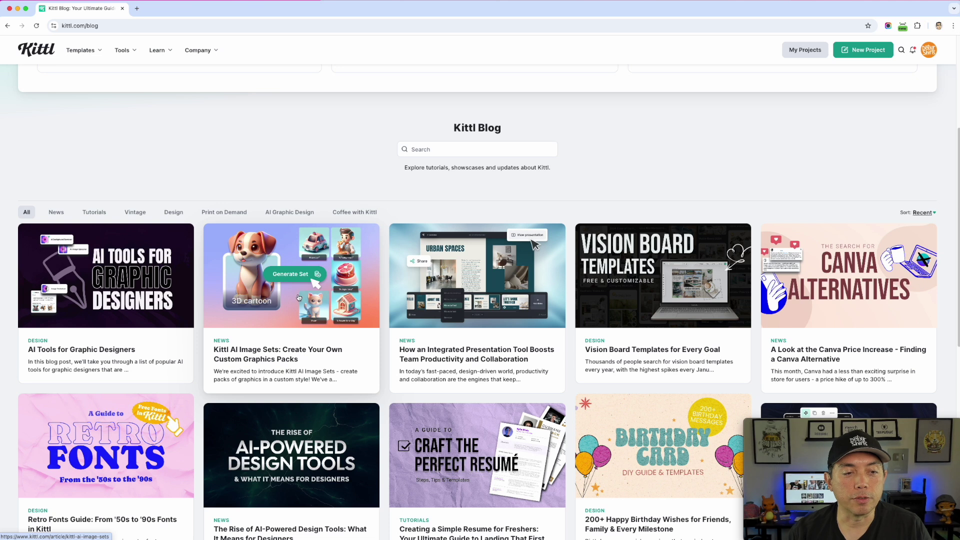
pyautogui.click(298, 296)
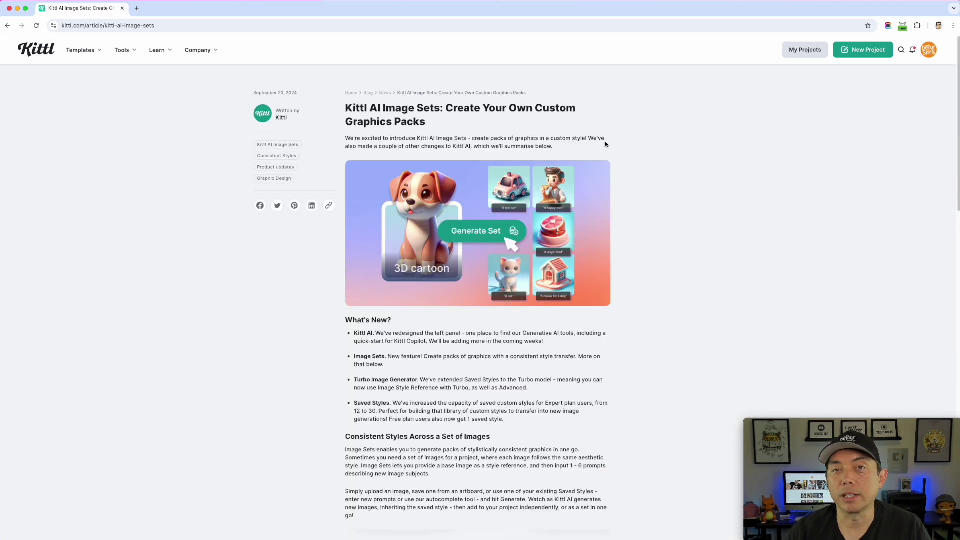
pyautogui.scroll(-5, 643, 337)
pyautogui.scroll(-14, 650, 360)
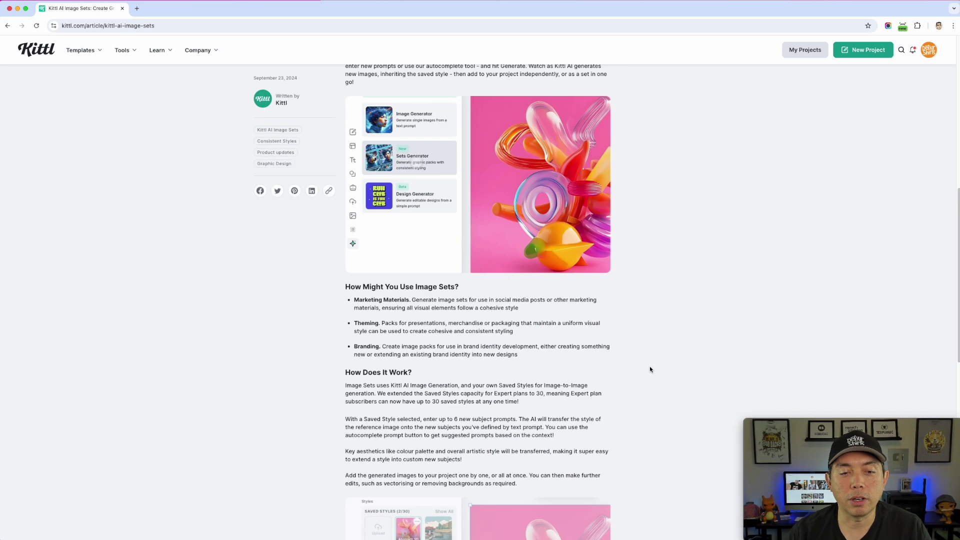
pyautogui.scroll(6, 645, 373)
pyautogui.scroll(13, 645, 374)
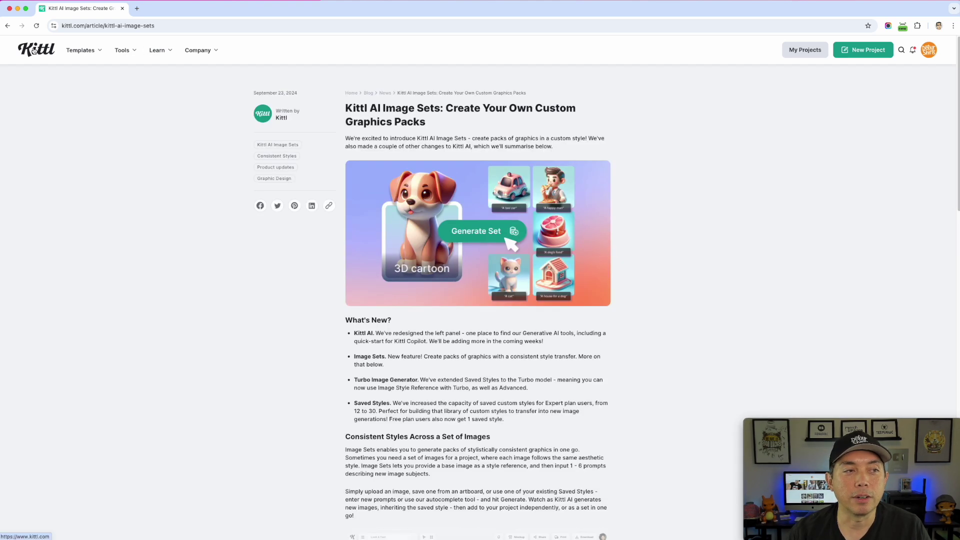
# Step: Create a new project from the Kittl home page with the 4500 × 5400 px Merch by Amazon T-Shirt preset
pyautogui.click(34, 50)
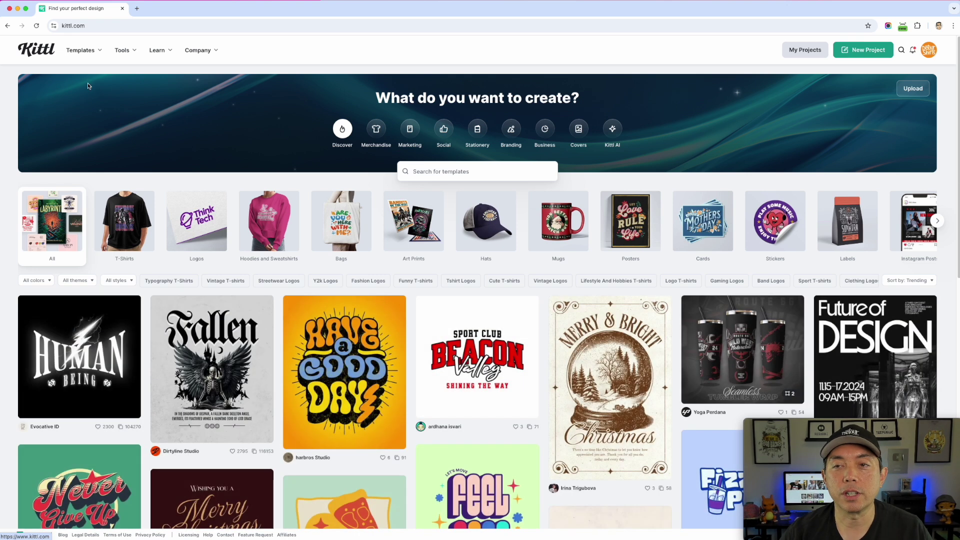
pyautogui.click(855, 55)
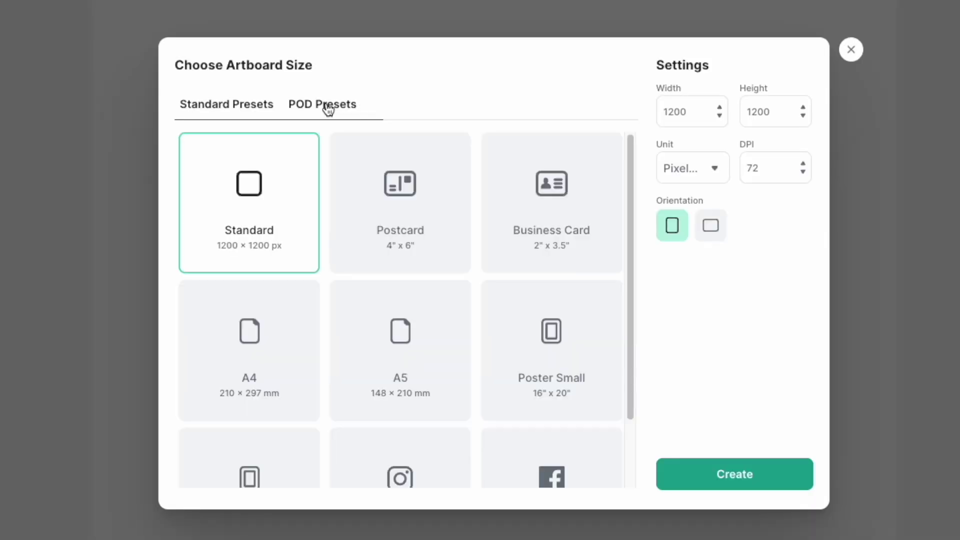
pyautogui.click(350, 144)
pyautogui.click(313, 214)
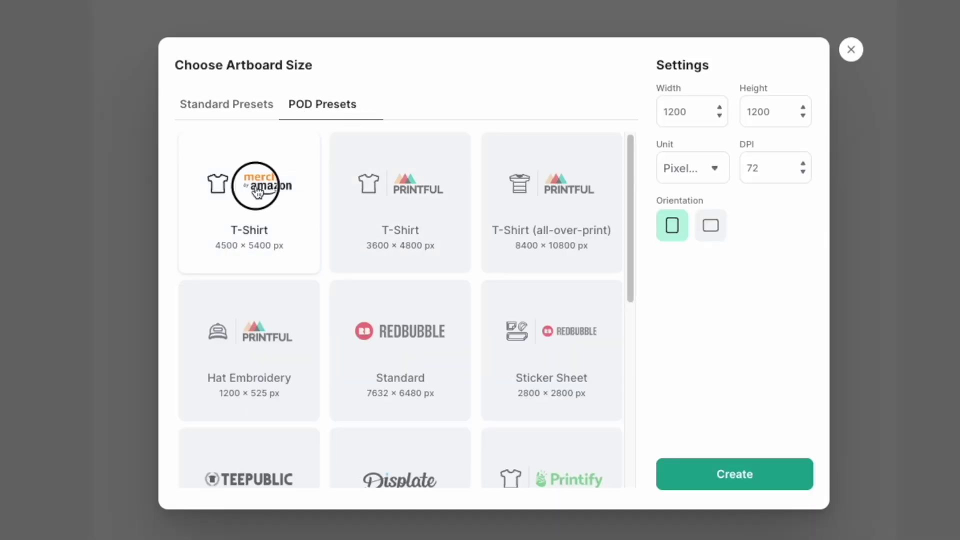
pyautogui.click(764, 473)
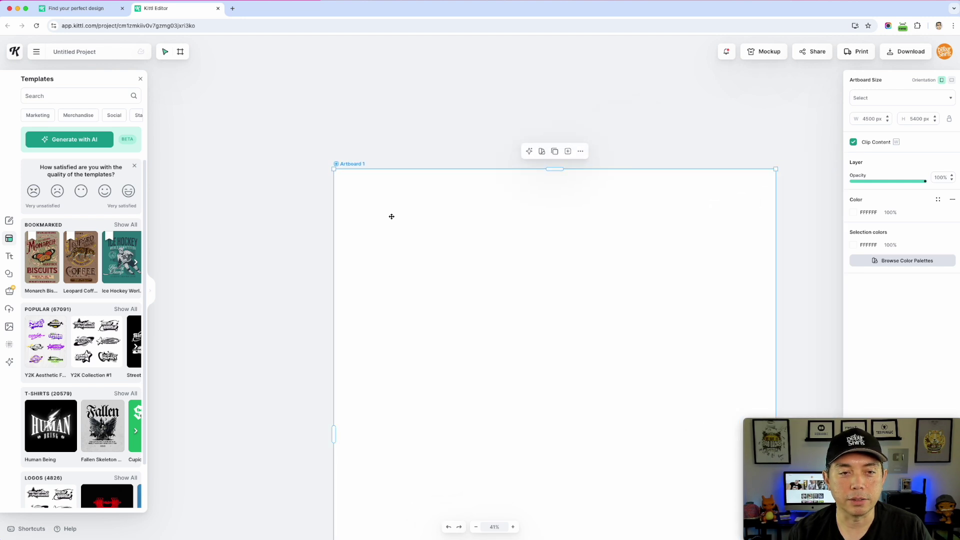
# Step: Upload the Corgi image as a style reference in the Kittl AI Sets Generator
pyautogui.moveTo(441, 219); pyautogui.dragTo(320, 122)
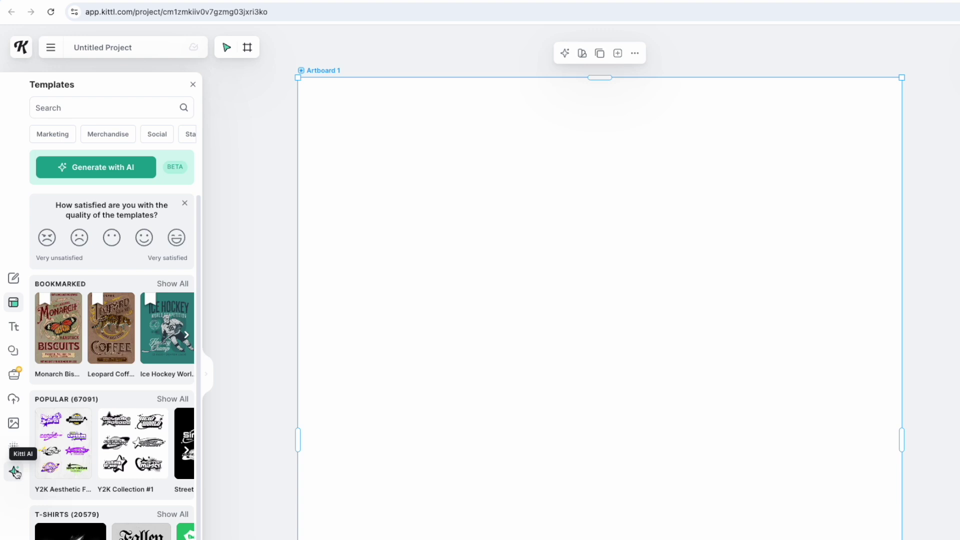
pyautogui.click(15, 473)
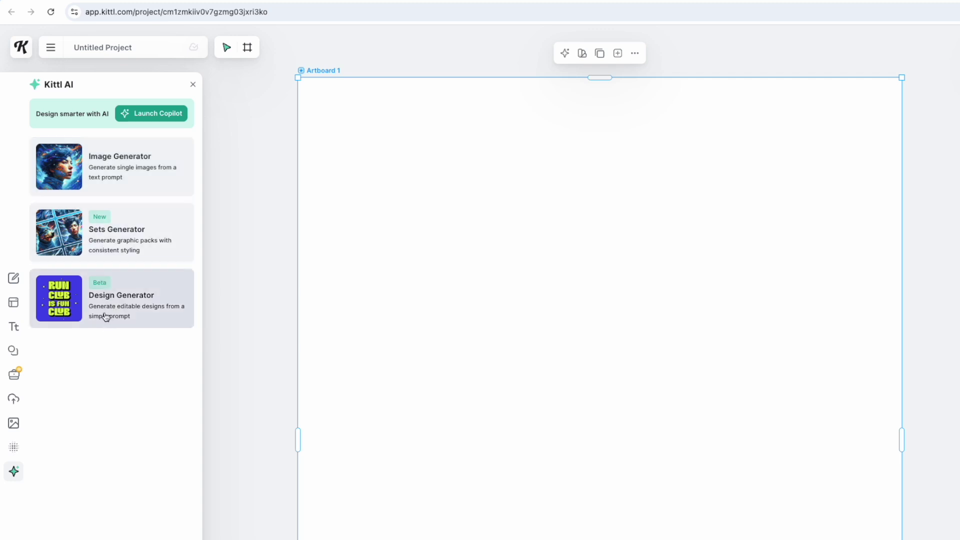
pyautogui.click(116, 239)
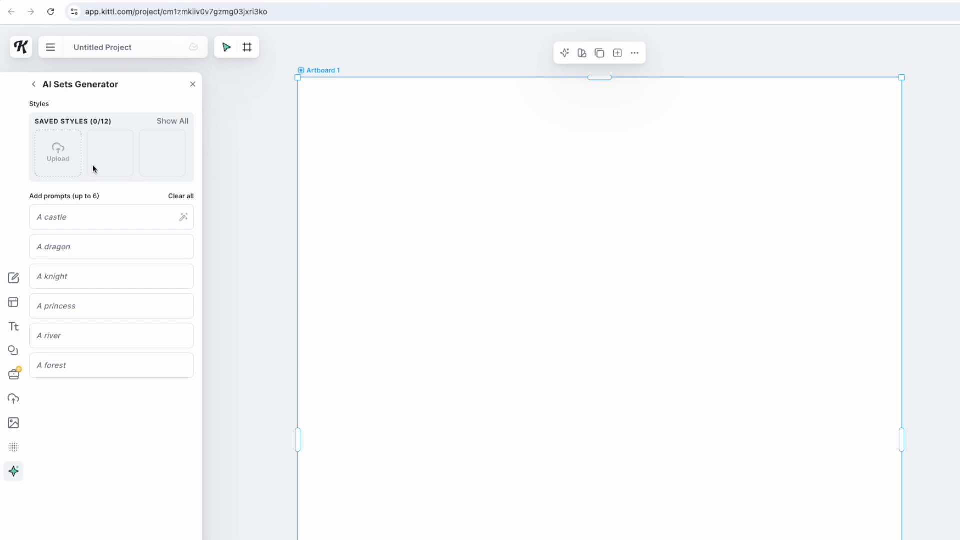
pyautogui.click(56, 152)
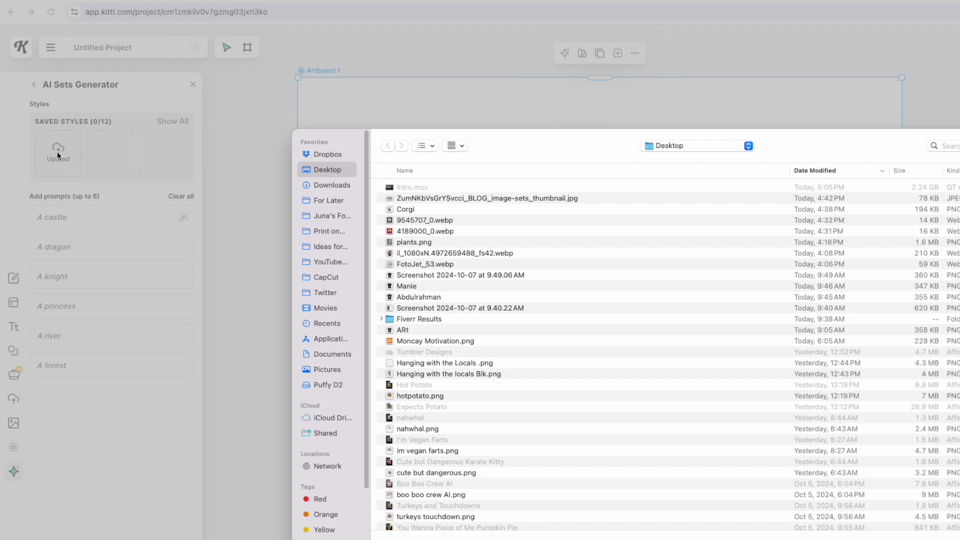
pyautogui.doubleClick(408, 209)
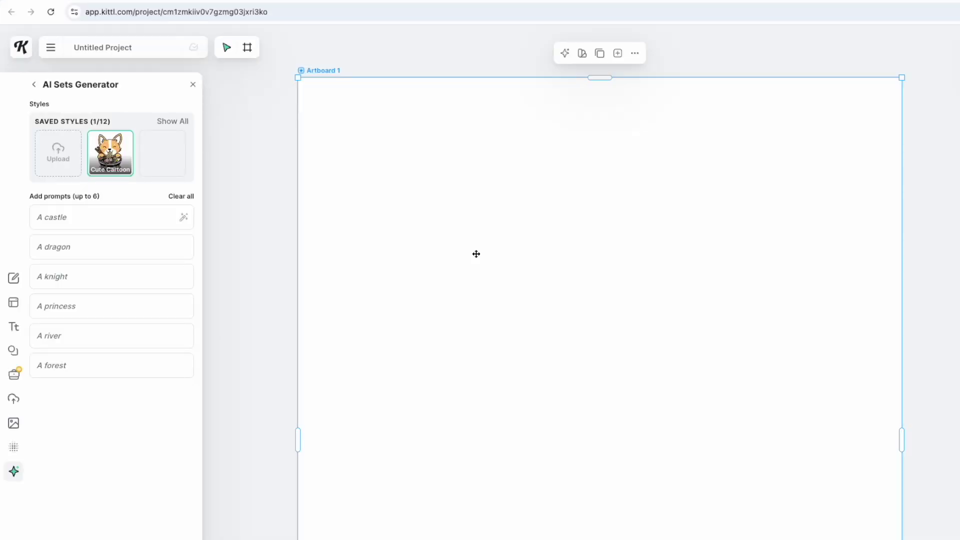
# Step: Enter the prompts A cat, A dragon, A panda and A koala and generate the set in the Cute Cartoon style
pyautogui.click(76, 221)
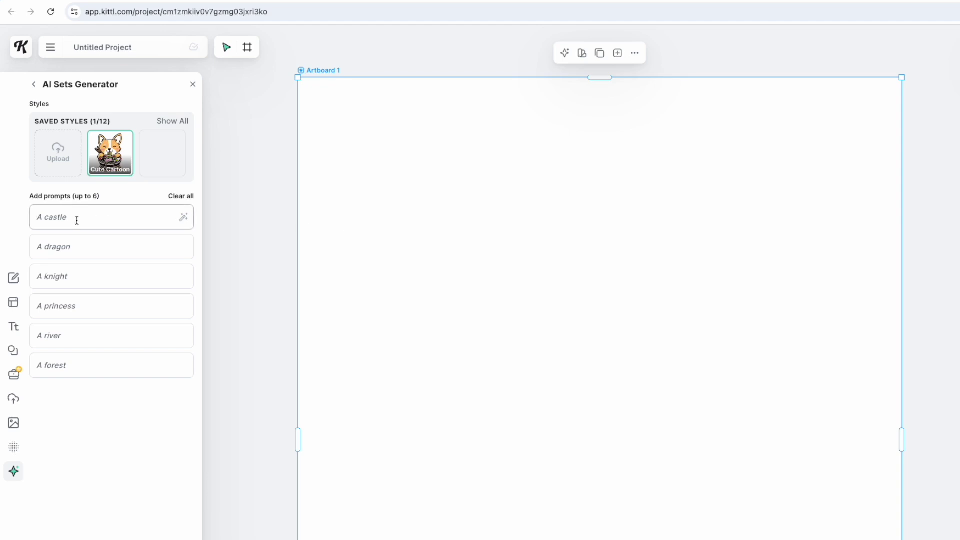
pyautogui.write('A cat')
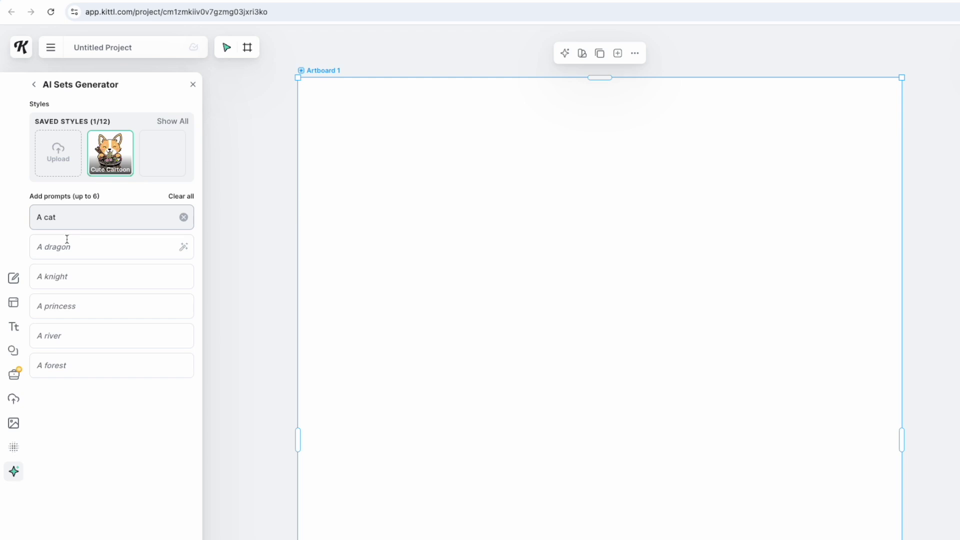
pyautogui.click(65, 245)
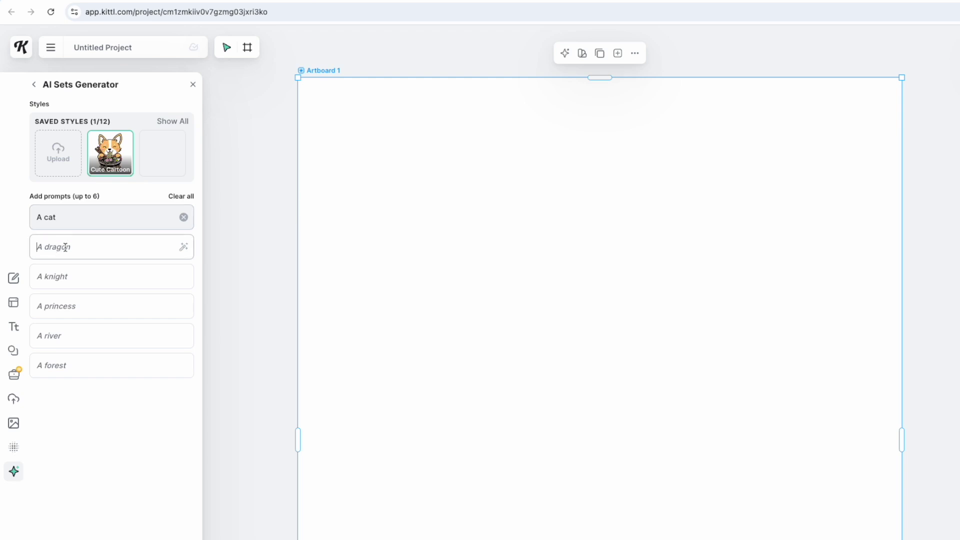
pyautogui.write('A dragon')
pyautogui.click(51, 271)
pyautogui.write('A')
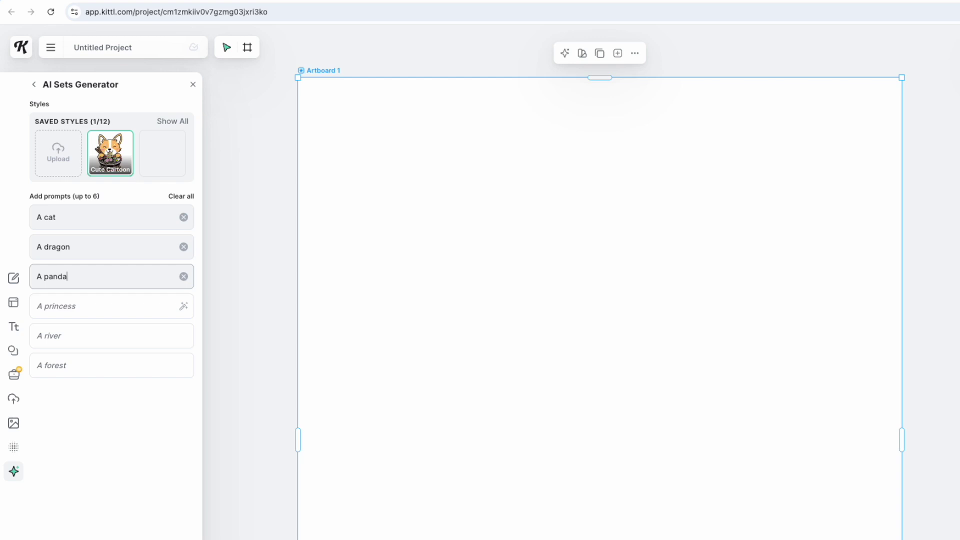
pyautogui.write(' panda')
pyautogui.click(63, 306)
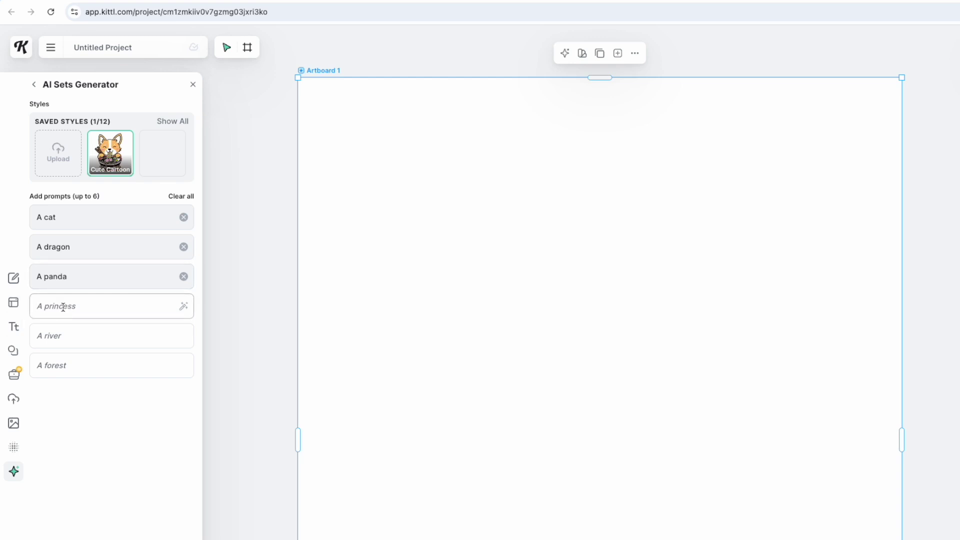
pyautogui.write('A koala')
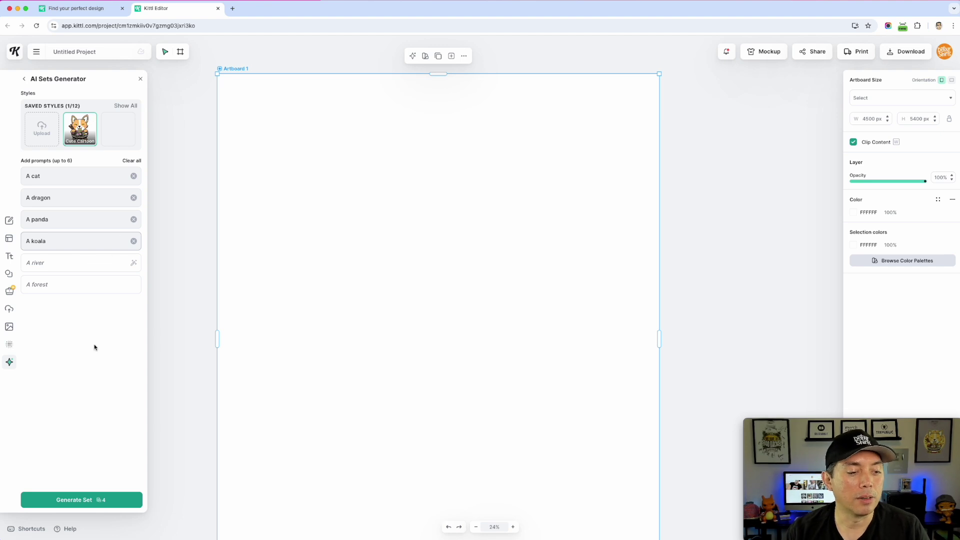
pyautogui.click(86, 500)
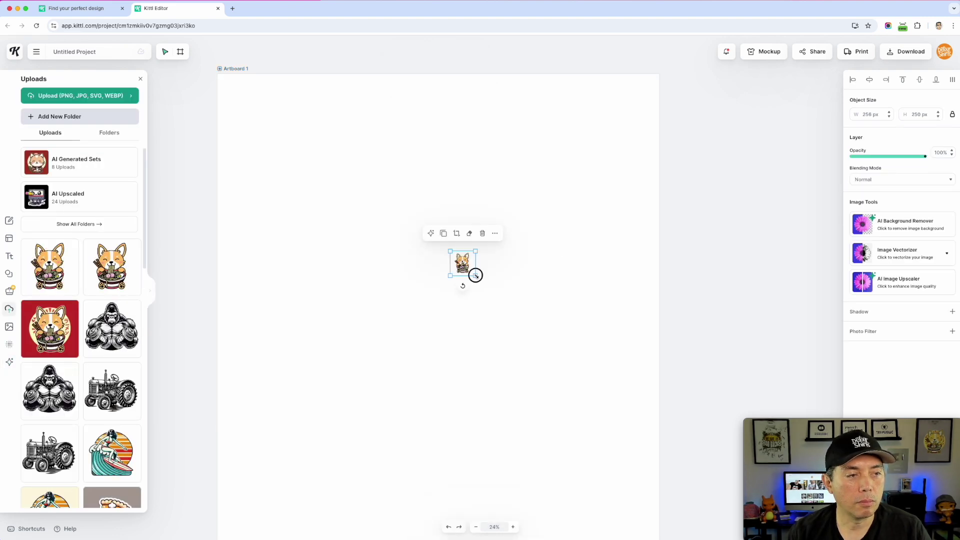
# Step: Enlarge the corgi image to about 1534 × 1488 px and place it in the artboard's upper-left corner
pyautogui.moveTo(476, 276); pyautogui.dragTo(602, 397)
pyautogui.moveTo(525, 325); pyautogui.dragTo(304, 175)
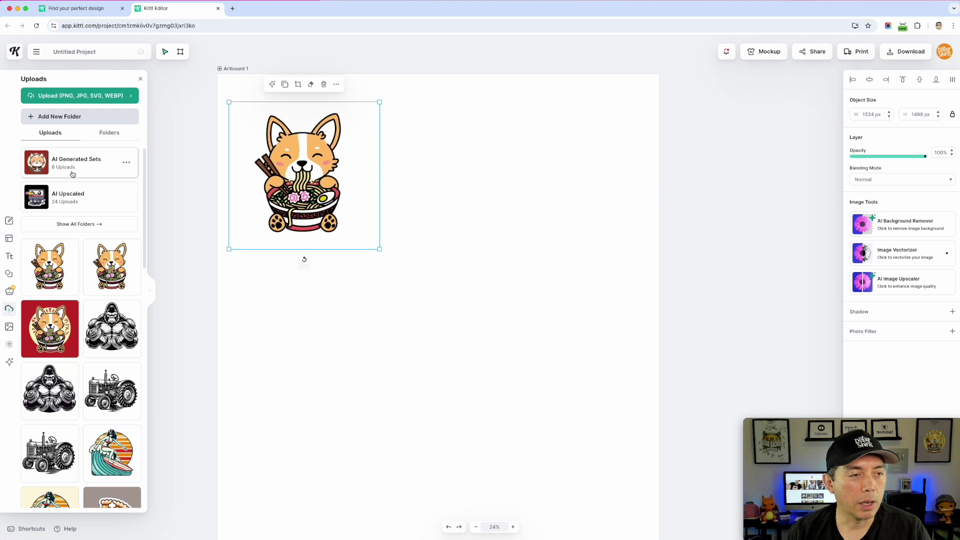
# Step: Add the new cat, koala, panda and dragon images from the AI Generated Sets folder and arrange them in two rows with the corgi
pyautogui.click(74, 166)
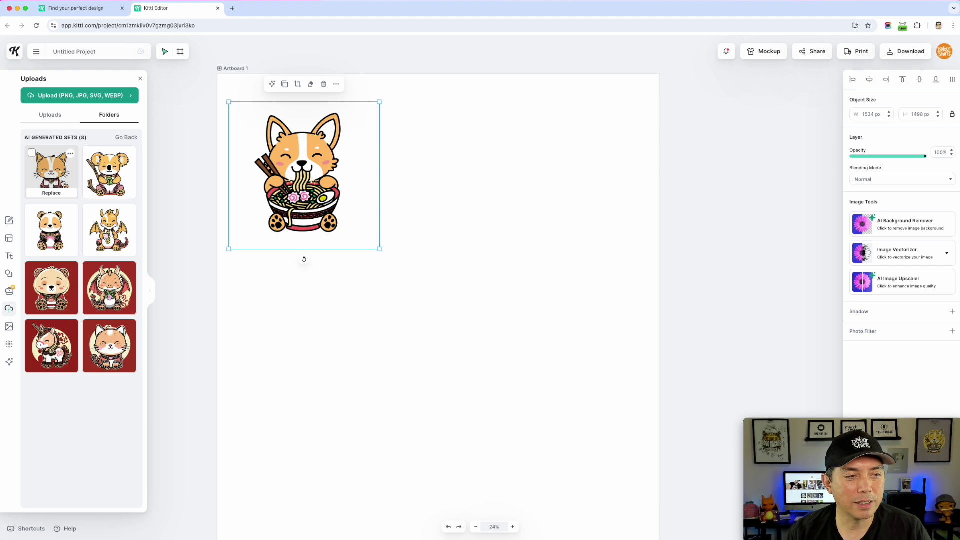
pyautogui.click(64, 177)
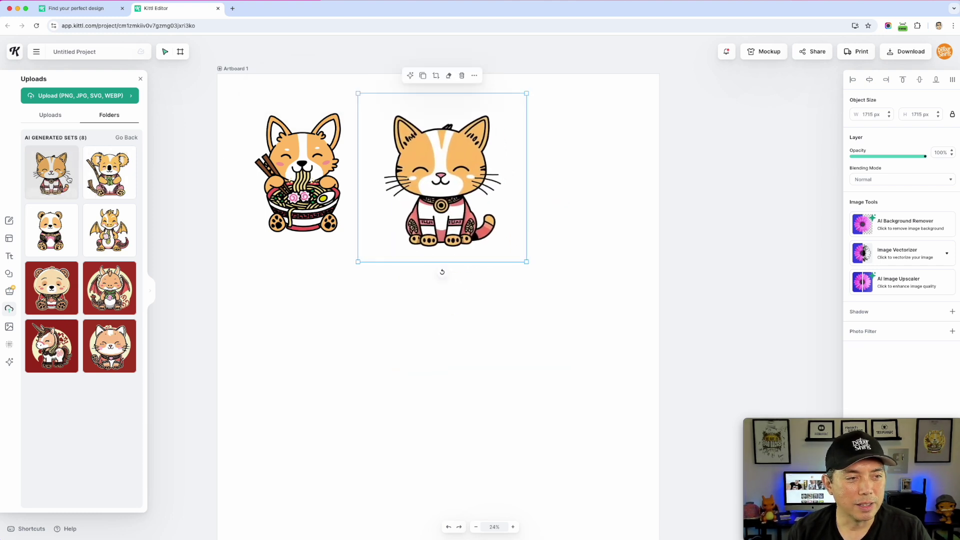
pyautogui.click(109, 173)
pyautogui.moveTo(476, 271); pyautogui.dragTo(294, 325)
pyautogui.click(51, 230)
pyautogui.moveTo(469, 317); pyautogui.dragTo(444, 382)
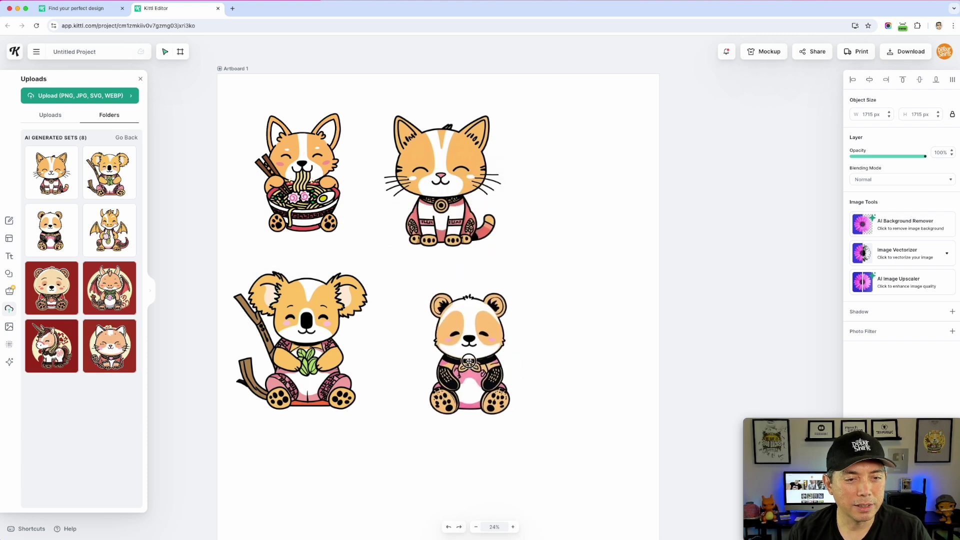
pyautogui.click(111, 230)
pyautogui.moveTo(462, 242); pyautogui.dragTo(568, 167)
pyautogui.click(515, 267)
pyautogui.press('BackSpace')
pyautogui.click(581, 270)
pyautogui.doubleClick(632, 261)
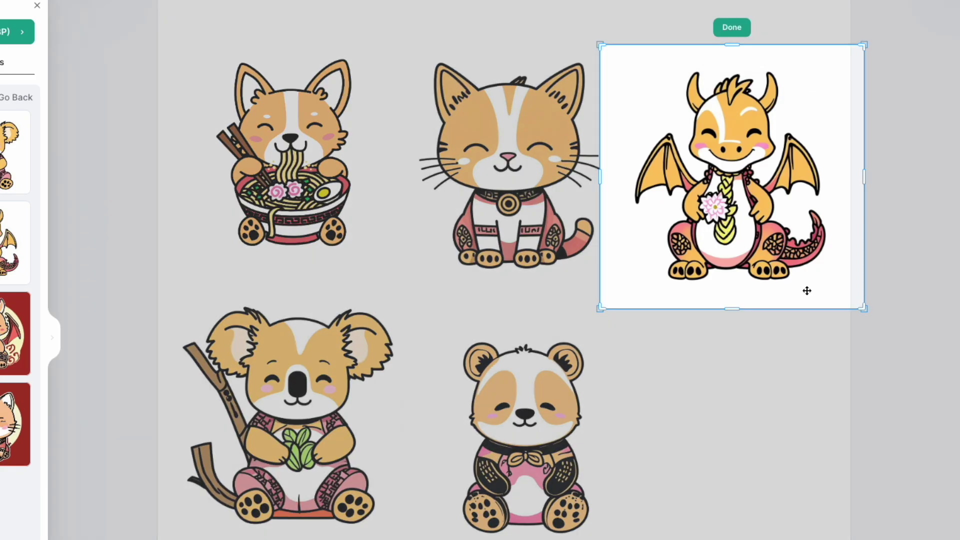
pyautogui.press('Return')
pyautogui.click(745, 316)
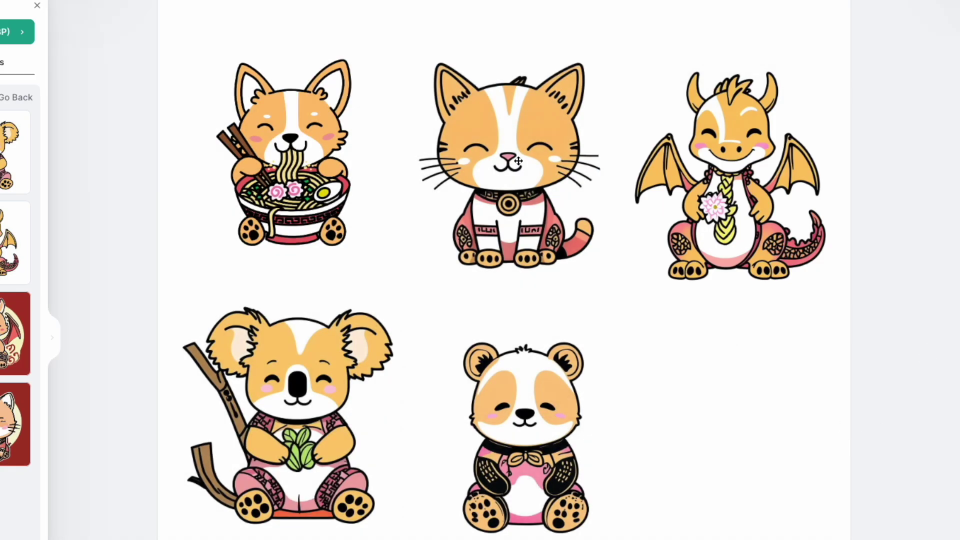
# Step: Compare the generated cat with the original corgi artwork up close
pyautogui.scroll(5, 493, 237)
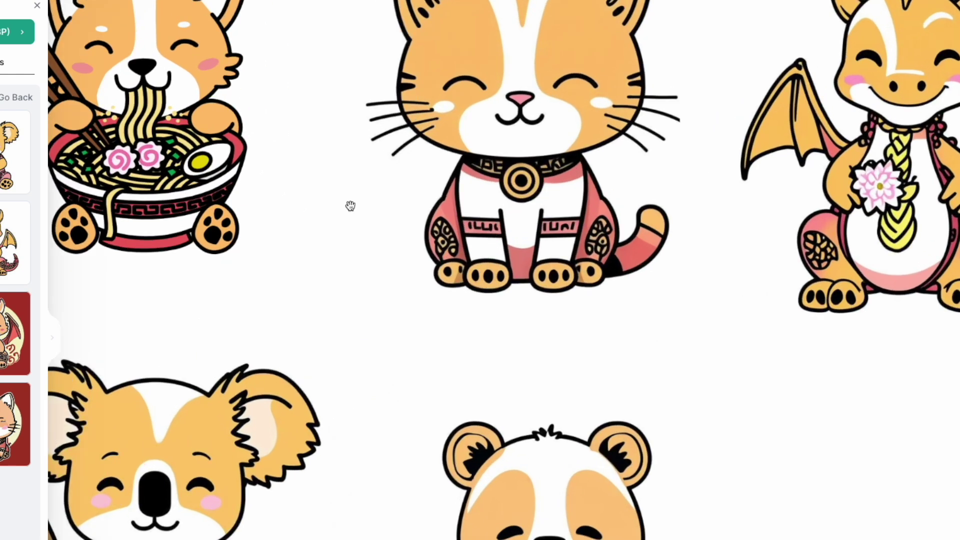
pyautogui.moveTo(350, 206); pyautogui.dragTo(523, 315)
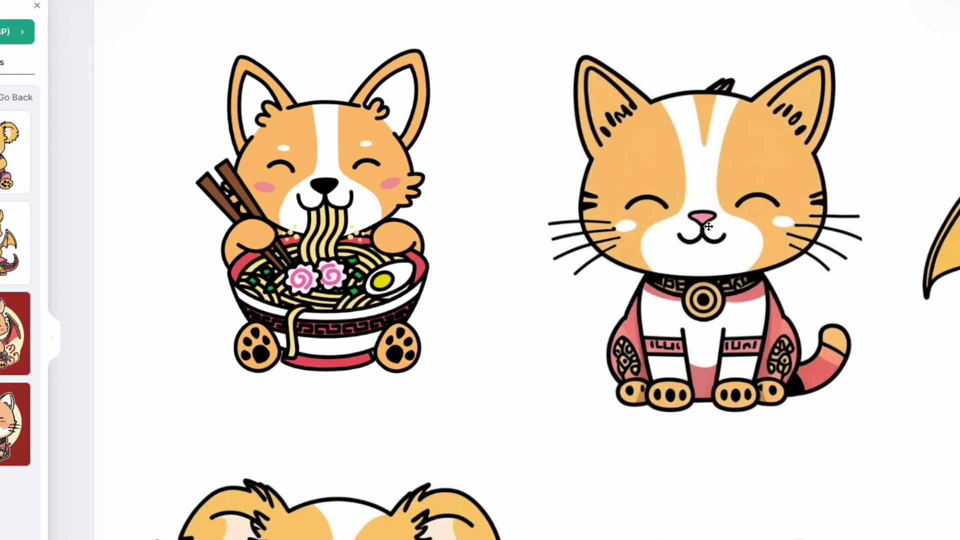
pyautogui.scroll(-5, 705, 315)
pyautogui.scroll(6, 810, 381)
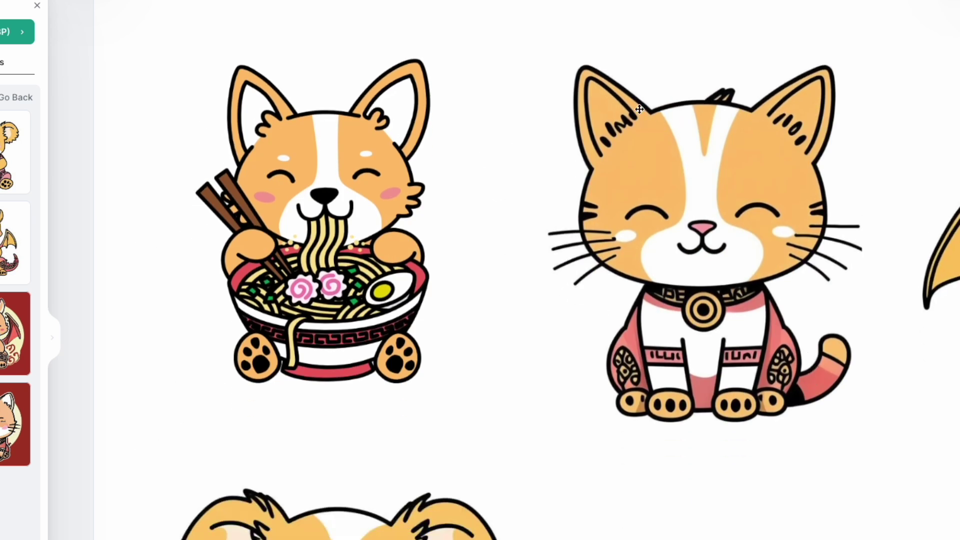
# Step: Shrink the cat image slightly to match the corgi's scale and move the dragon closer to the cat
pyautogui.click(812, 332)
pyautogui.moveTo(933, 461); pyautogui.dragTo(723, 334)
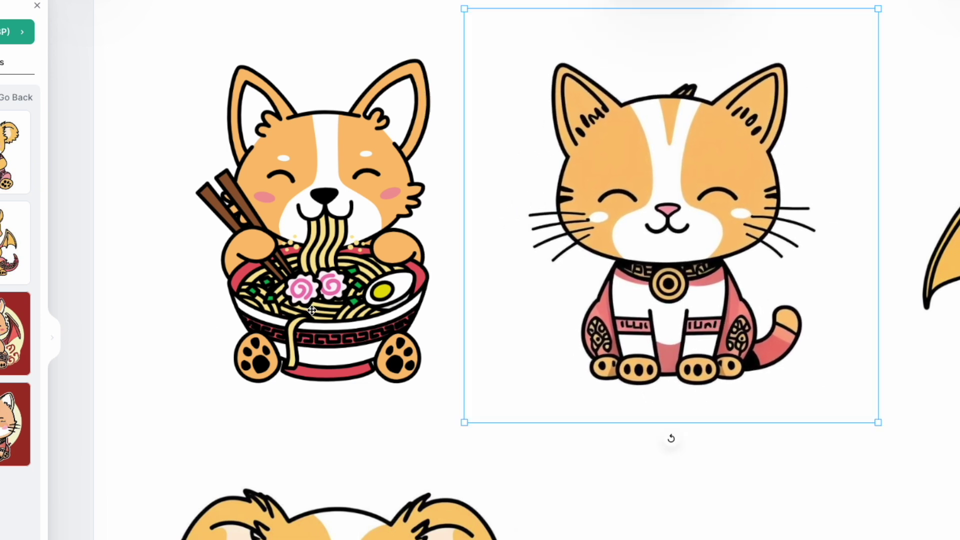
pyautogui.scroll(-1, 364, 335)
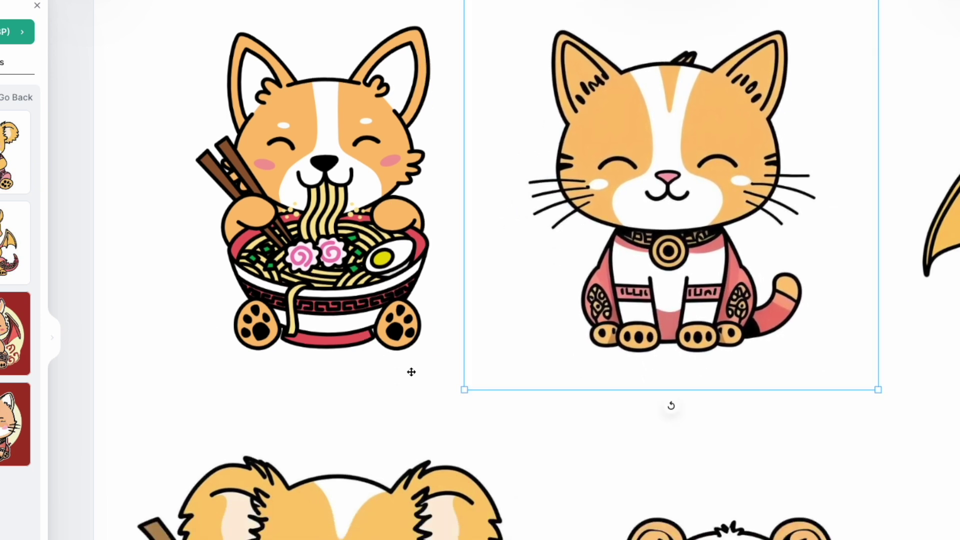
pyautogui.moveTo(827, 239); pyautogui.dragTo(763, 230)
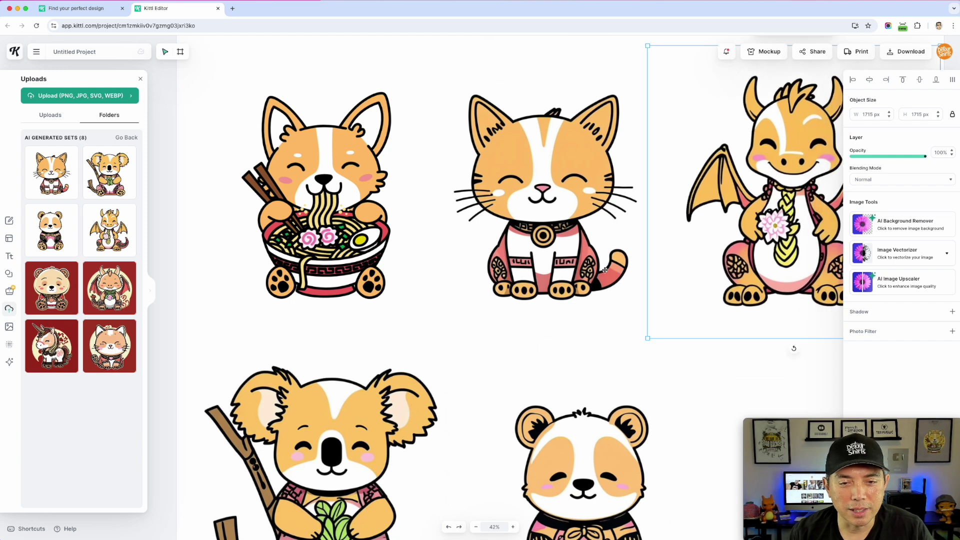
# Step: Shrink the dragon image to 1387 × 1387 px and reposition it beside the cat
pyautogui.scroll(-6, 413, 366)
pyautogui.scroll(8, 368, 364)
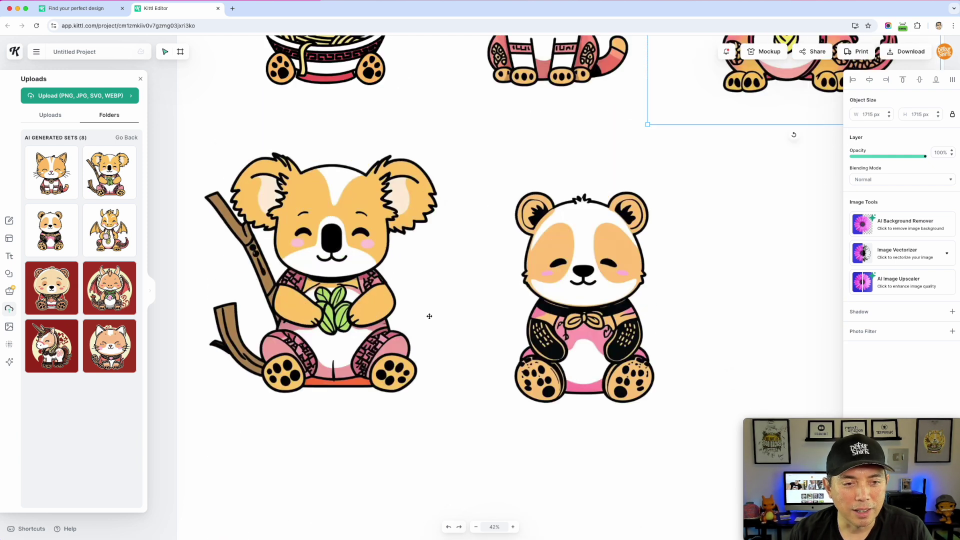
pyautogui.scroll(-3, 352, 397)
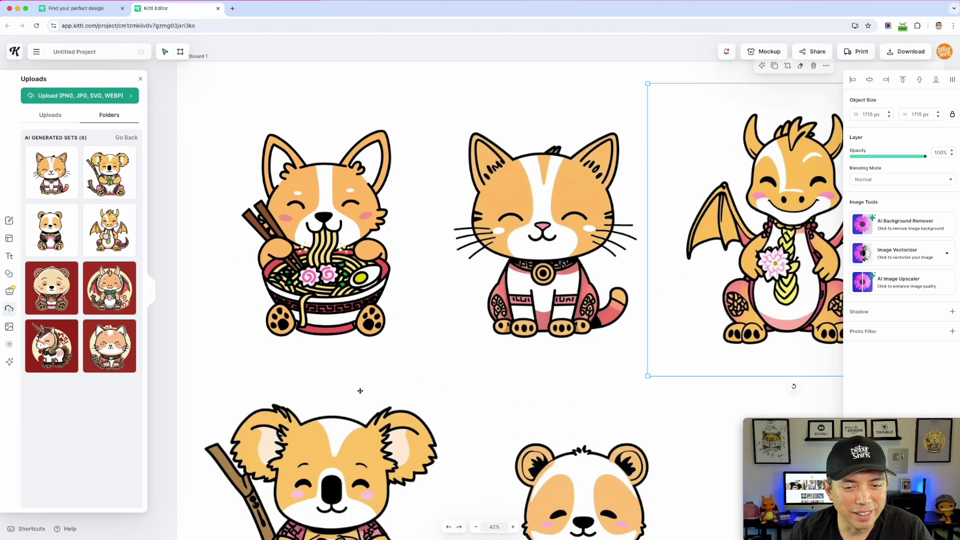
pyautogui.scroll(-1, 564, 306)
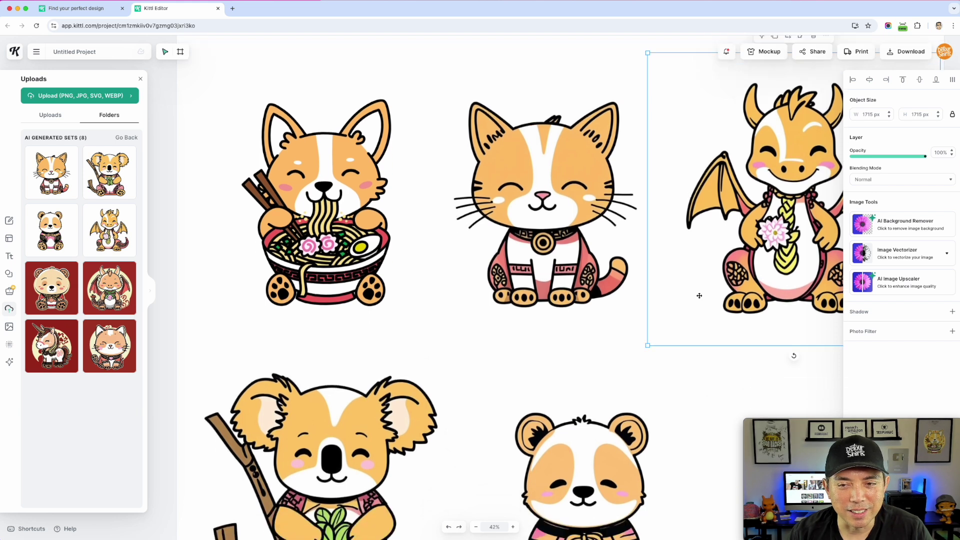
pyautogui.moveTo(647, 53); pyautogui.dragTo(703, 109)
pyautogui.moveTo(750, 208); pyautogui.dragTo(692, 180)
# Step: Move the koala and panda images up to tighten the second row, then clear the selection
pyautogui.scroll(-5, 493, 299)
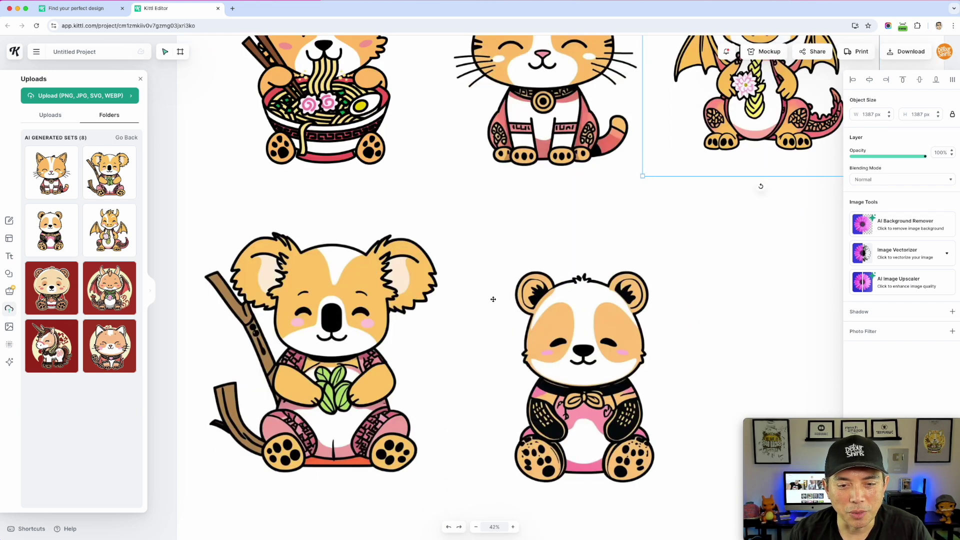
pyautogui.moveTo(527, 352); pyautogui.dragTo(501, 315)
pyautogui.moveTo(320, 350); pyautogui.dragTo(309, 330)
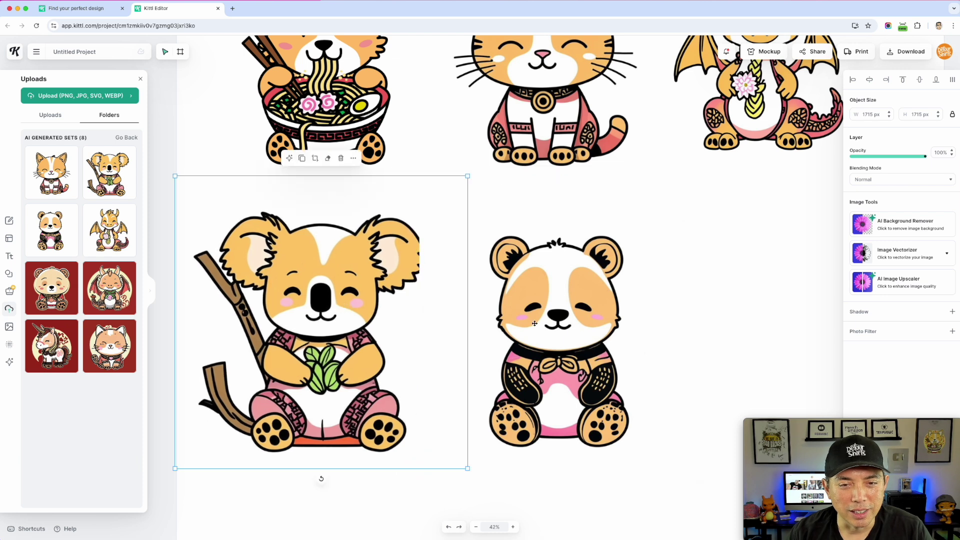
pyautogui.moveTo(531, 322); pyautogui.dragTo(570, 319)
pyautogui.scroll(-3, 550, 335)
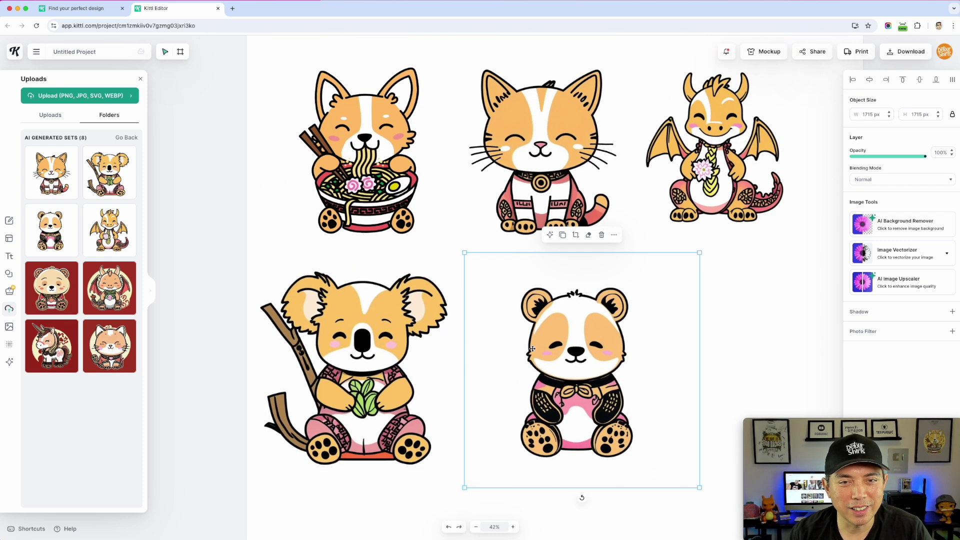
pyautogui.scroll(-2, 532, 349)
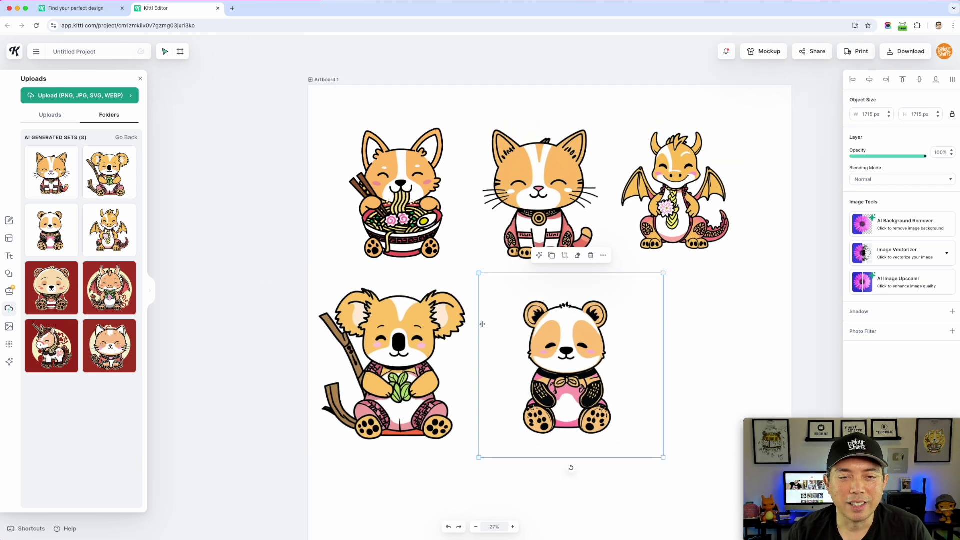
pyautogui.click(750, 330)
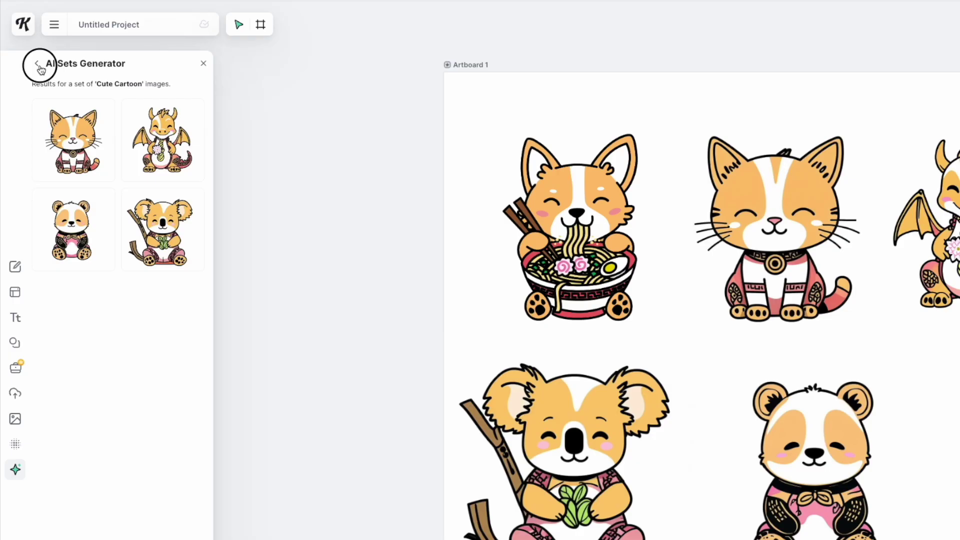
# Step: Change the prompts to A cat, A dragon, A panda and A koala eating ramen and generate the set in the Cute Cartoon style
pyautogui.click(40, 68)
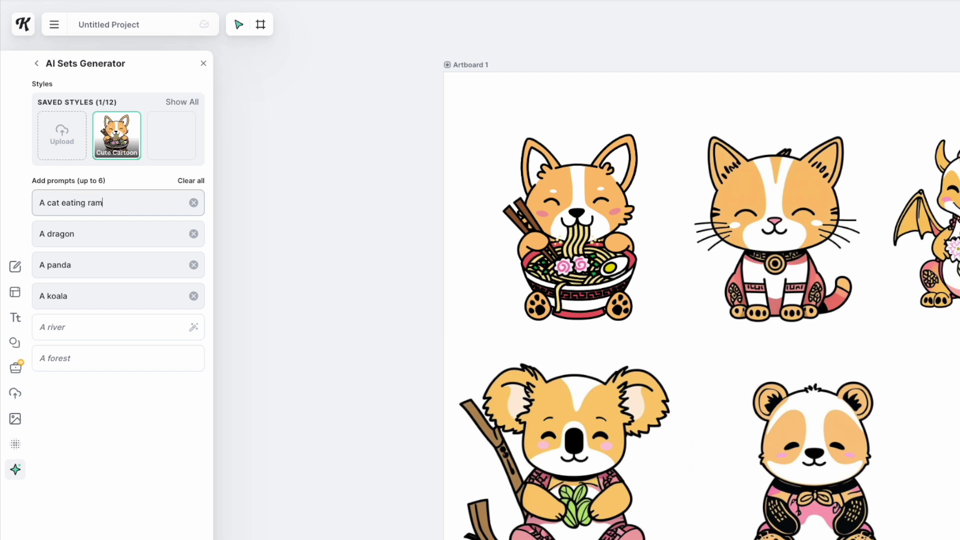
pyautogui.click(121, 238)
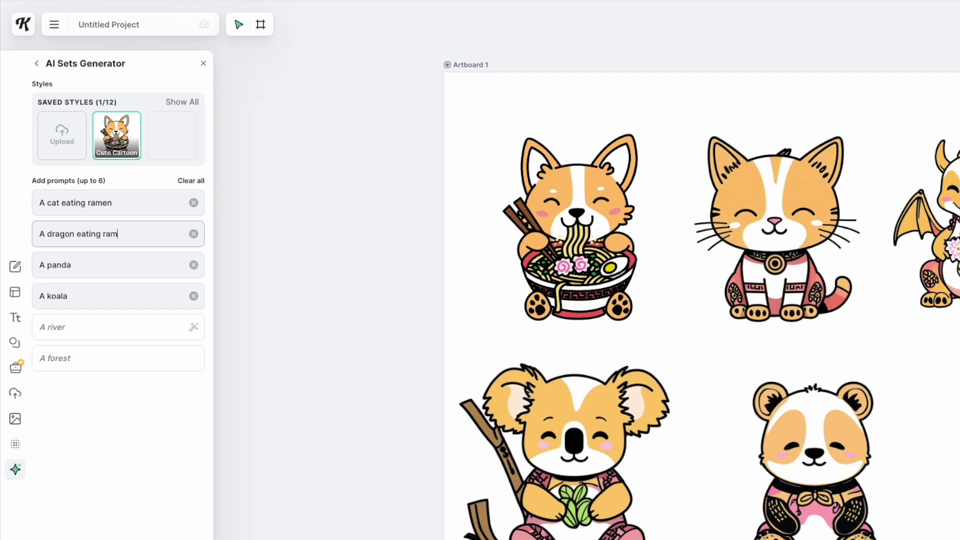
pyautogui.click(101, 273)
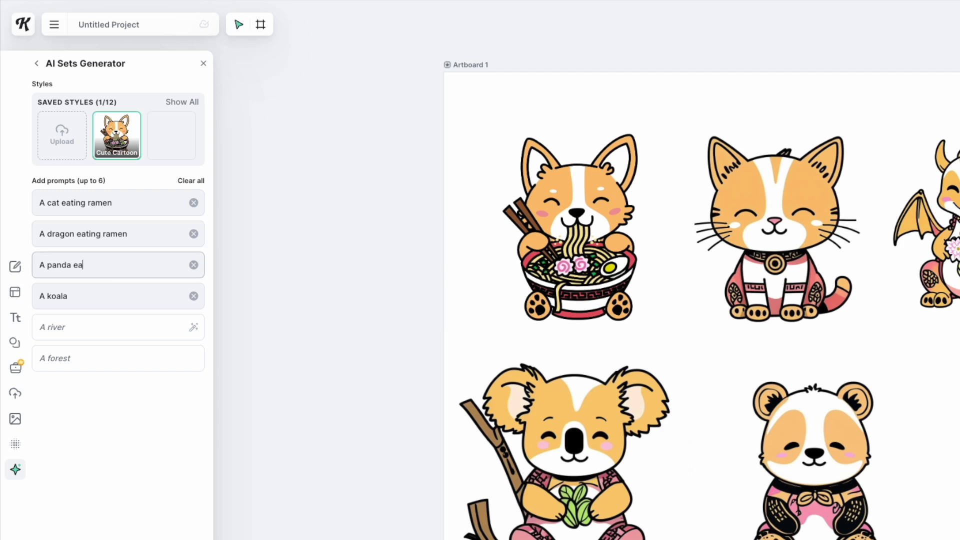
pyautogui.click(91, 299)
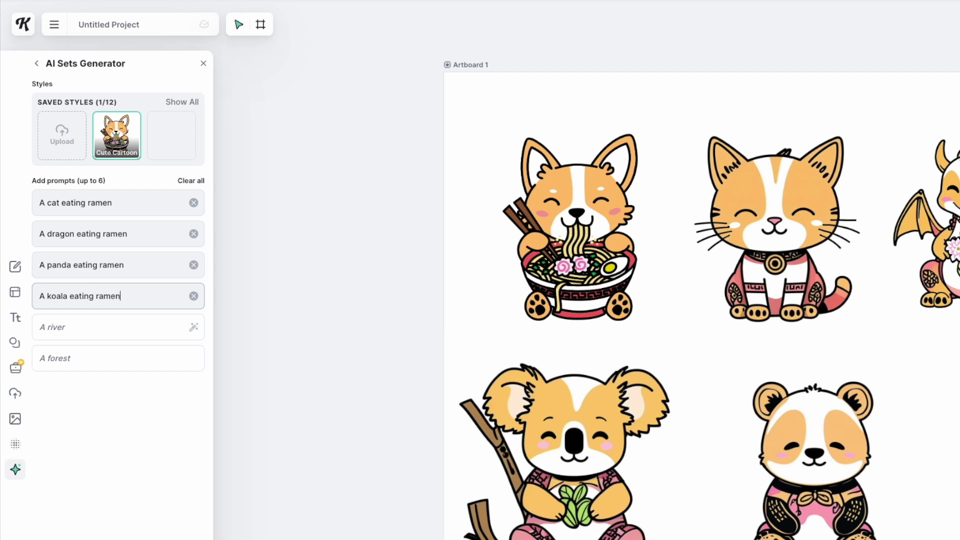
pyautogui.click(81, 498)
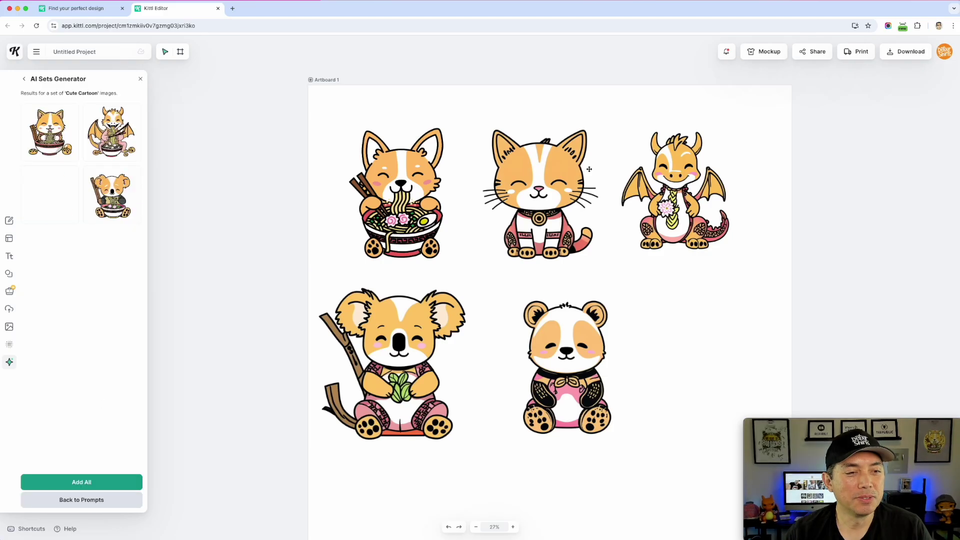
# Step: Delete the old cat, dragon, panda and koala images from the artboard, keeping only the corgi
pyautogui.click(589, 169)
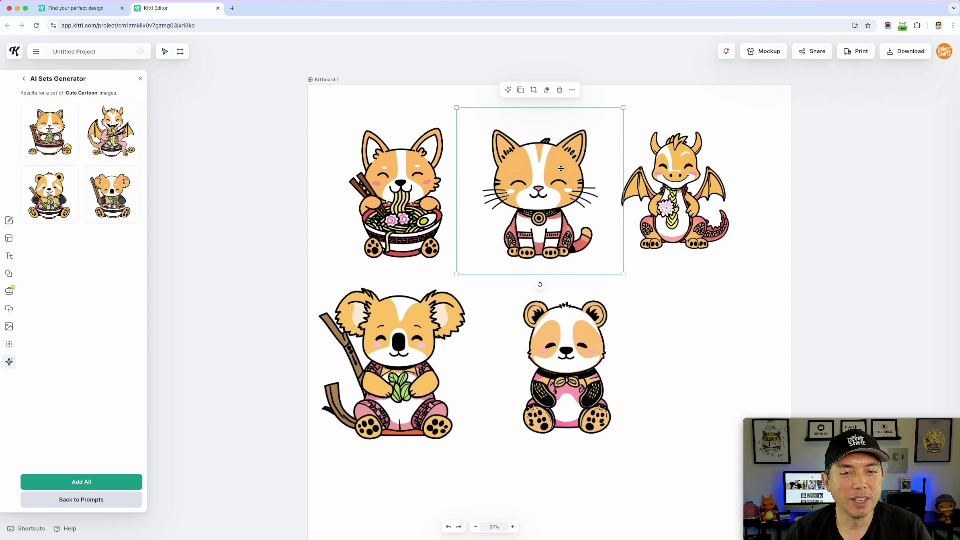
pyautogui.keyDown('shift'); pyautogui.click(675, 183); pyautogui.keyUp('shift')
pyautogui.keyDown('shift'); pyautogui.click(565, 365); pyautogui.keyUp('shift')
pyautogui.keyDown('shift'); pyautogui.click(400, 200); pyautogui.keyUp('shift')
pyautogui.keyDown('shift'); pyautogui.click(437, 320); pyautogui.keyUp('shift')
pyautogui.press('Delete')
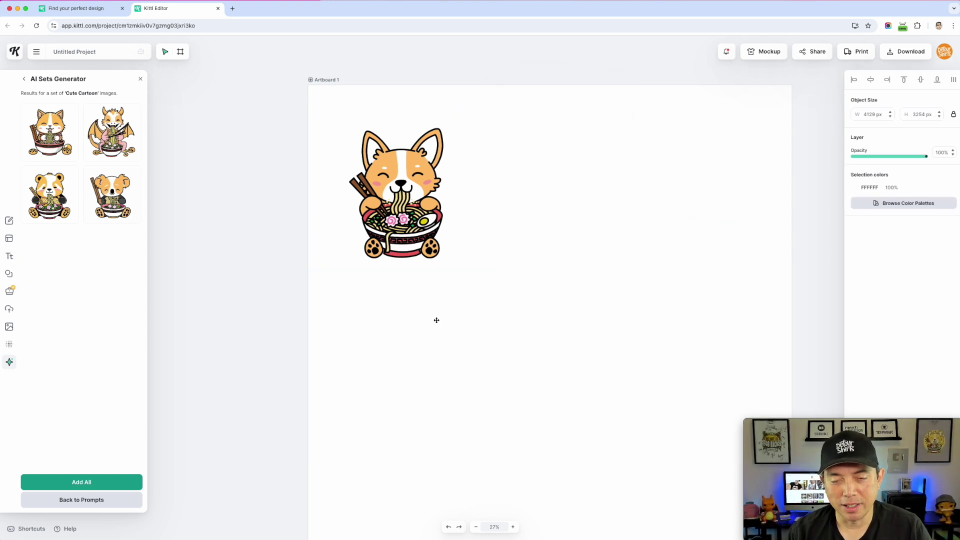
# Step: Add the ramen-eating cat and dragon beside the corgi and arrange the panda and koala in a second row
pyautogui.moveTo(49, 133); pyautogui.dragTo(576, 133)
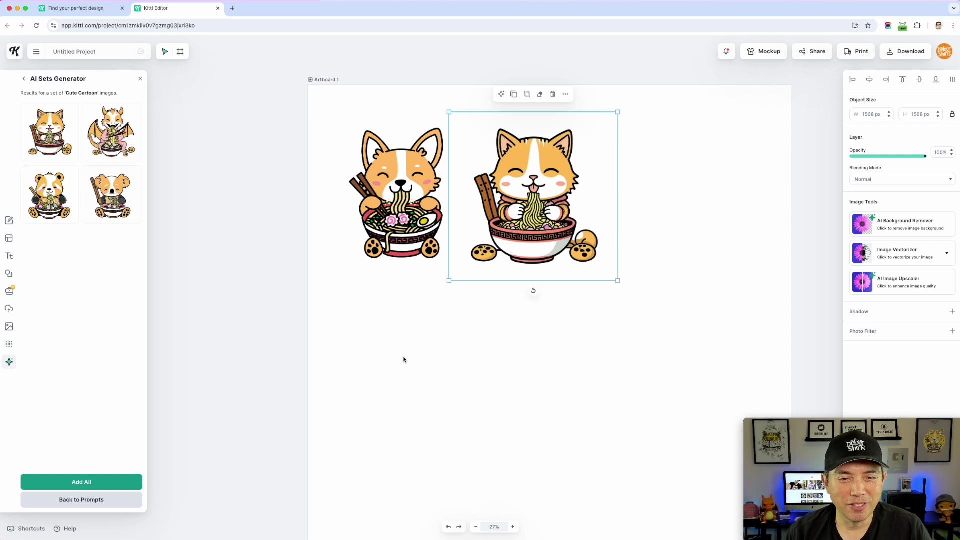
pyautogui.click(112, 133)
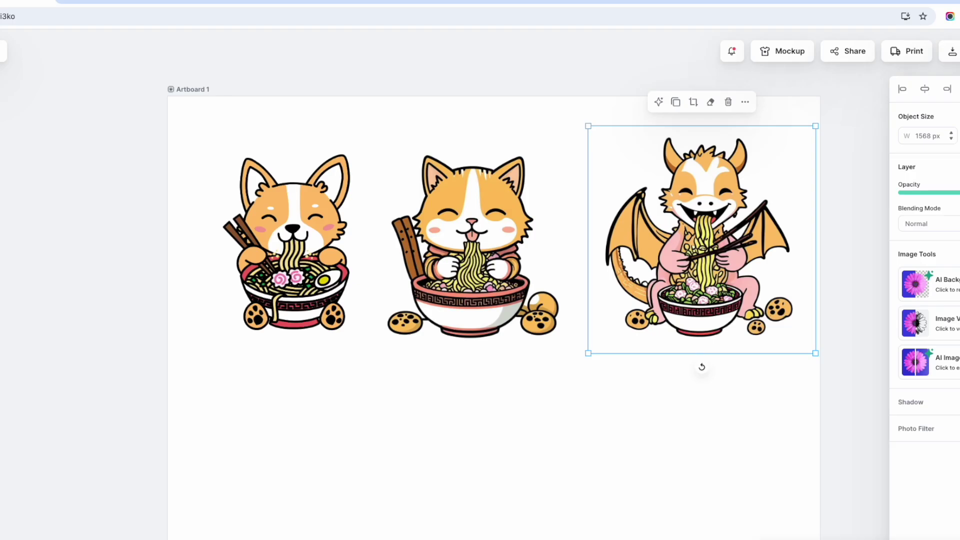
pyautogui.click(47, 306)
pyautogui.moveTo(358, 353); pyautogui.dragTo(251, 428)
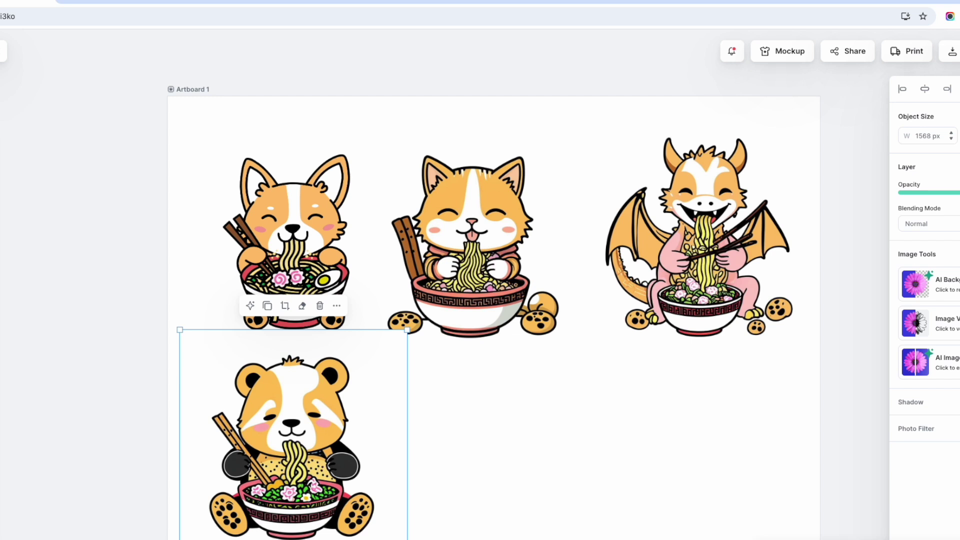
pyautogui.click(68, 321)
pyautogui.moveTo(387, 352); pyautogui.dragTo(479, 434)
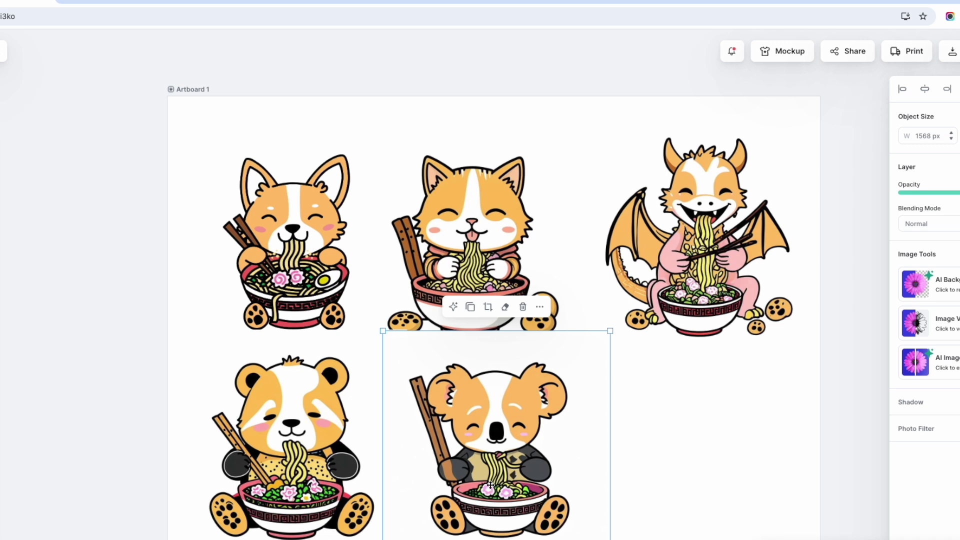
pyautogui.click(681, 468)
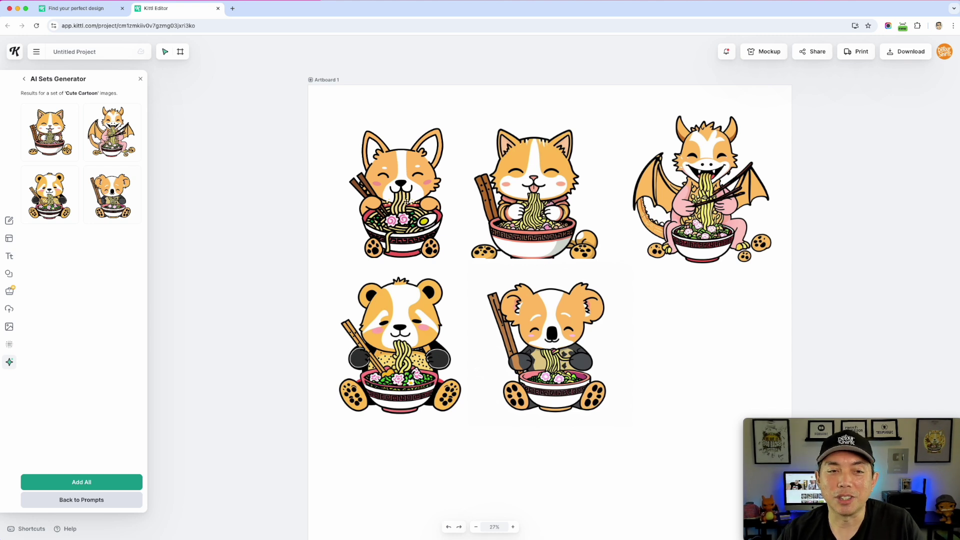
# Step: Delete all five animal images to clear the artboard
pyautogui.moveTo(266, 100); pyautogui.dragTo(765, 419)
pyautogui.press('Delete')
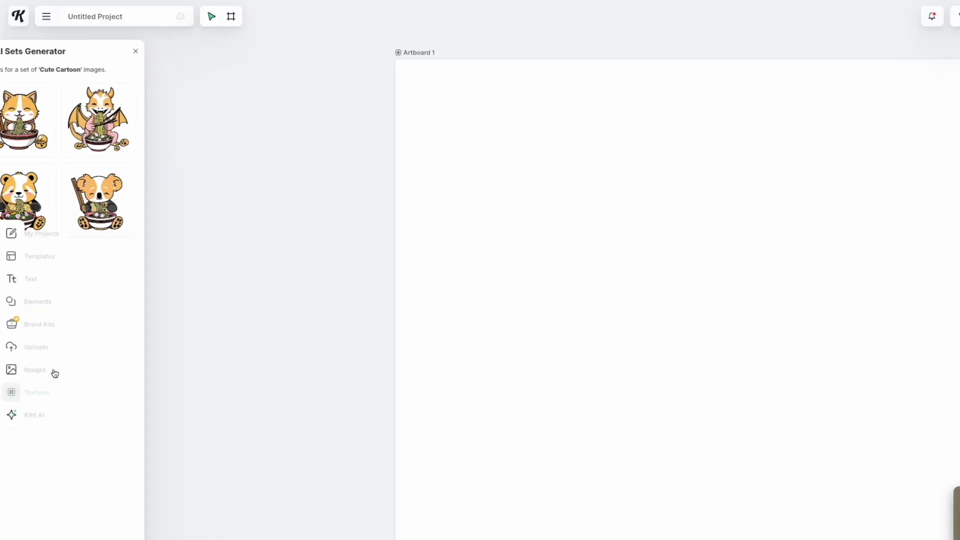
# Step: Browse the Kittl AI image library and filter it to Vector images
pyautogui.click(18, 373)
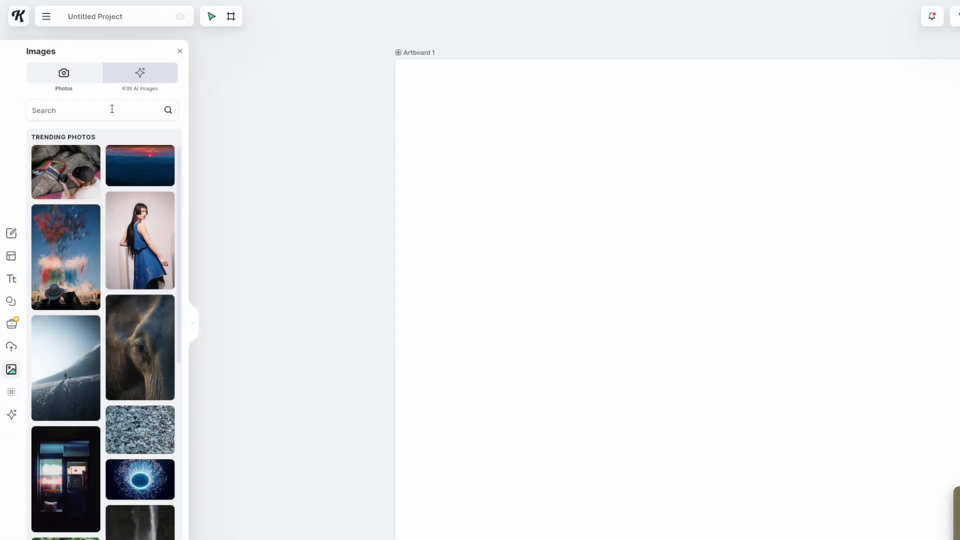
pyautogui.click(140, 73)
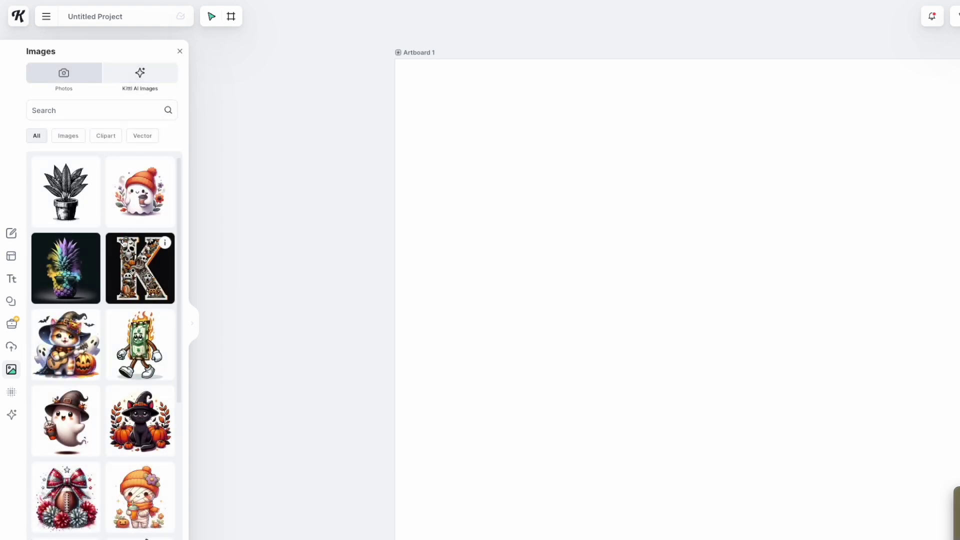
pyautogui.scroll(-4, 119, 303)
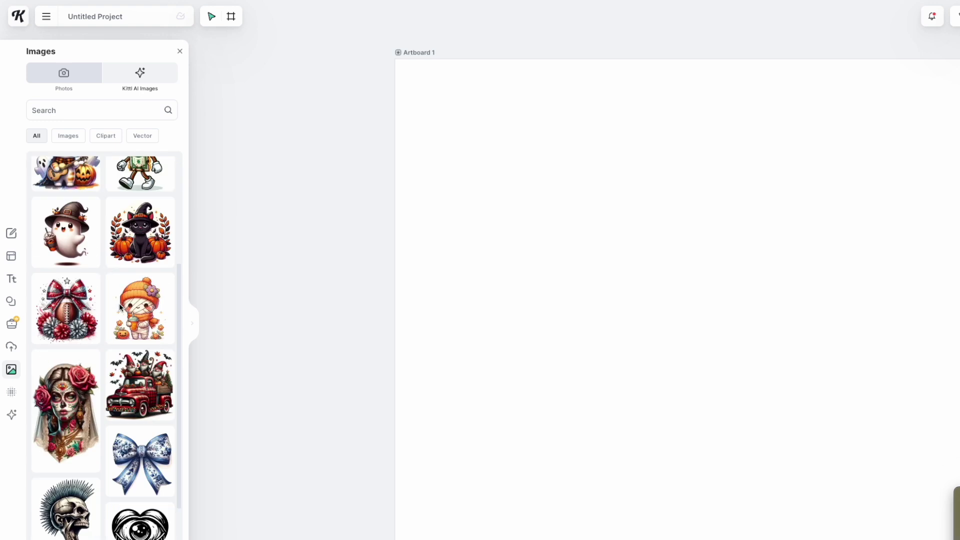
pyautogui.scroll(-3, 120, 306)
pyautogui.scroll(-3, 120, 307)
pyautogui.scroll(9, 133, 382)
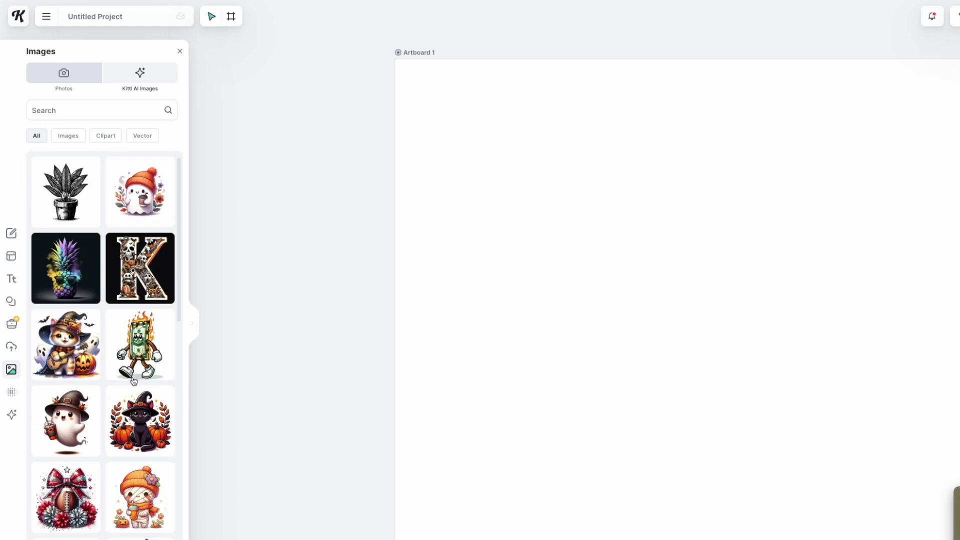
pyautogui.click(143, 136)
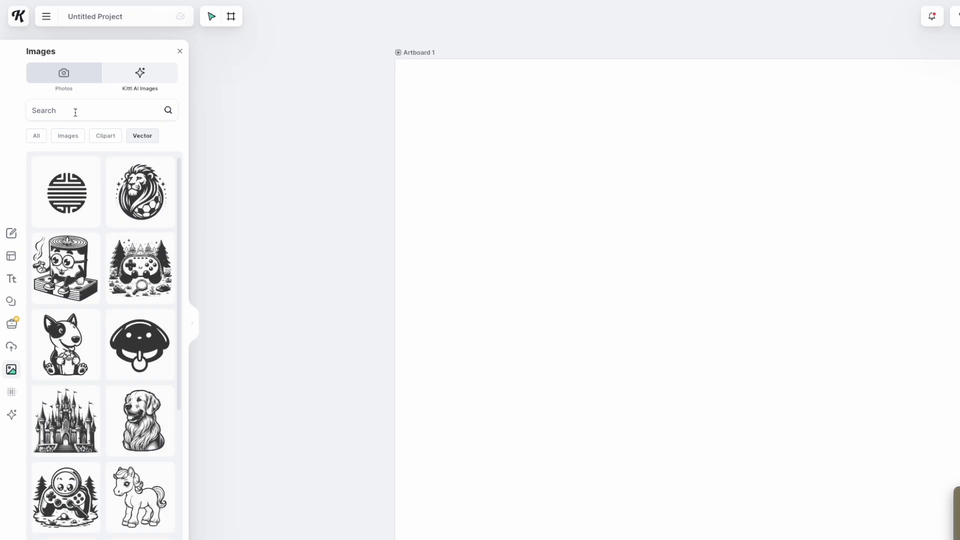
pyautogui.scroll(-4, 128, 270)
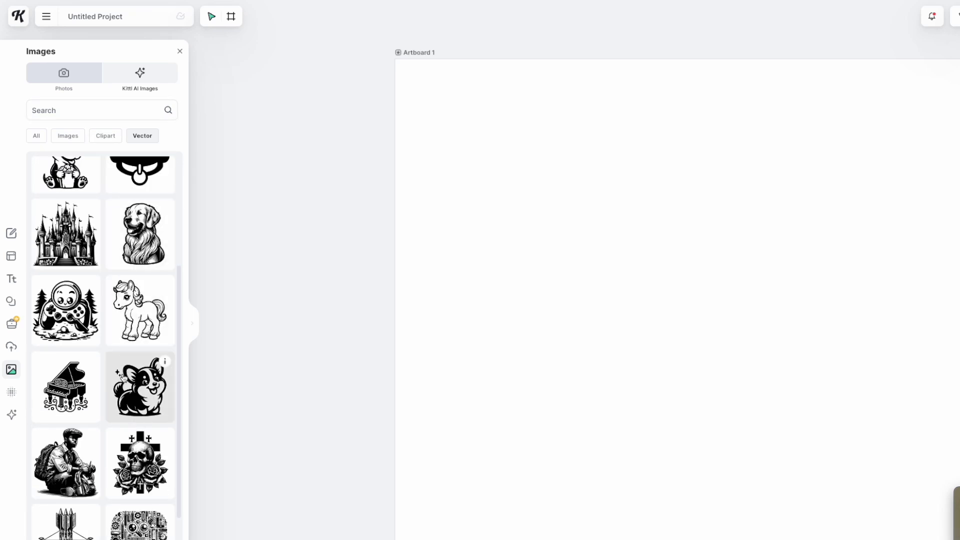
# Step: Add the black-and-white corgi vector to the artboard, move it to the upper part and deselect it
pyautogui.click(123, 376)
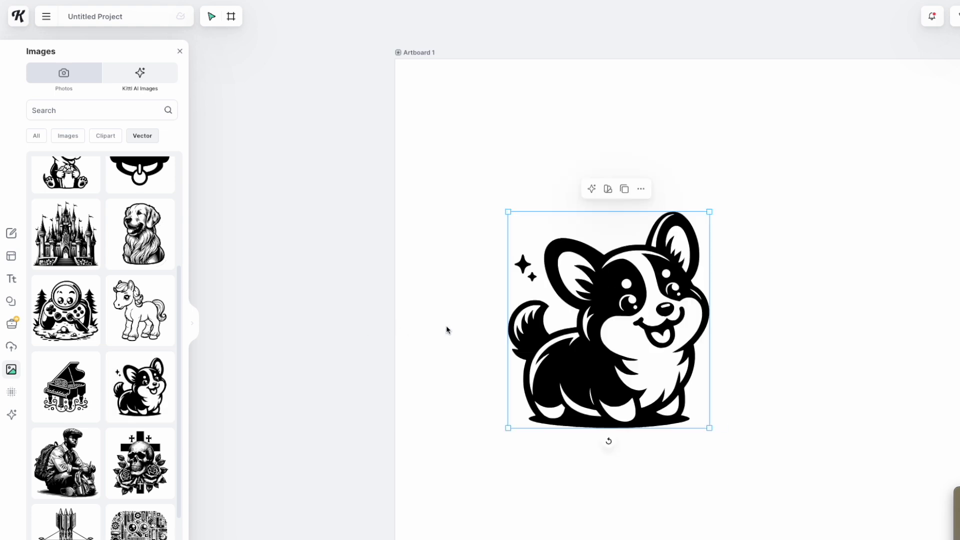
pyautogui.moveTo(634, 293); pyautogui.dragTo(635, 259)
pyautogui.click(421, 192)
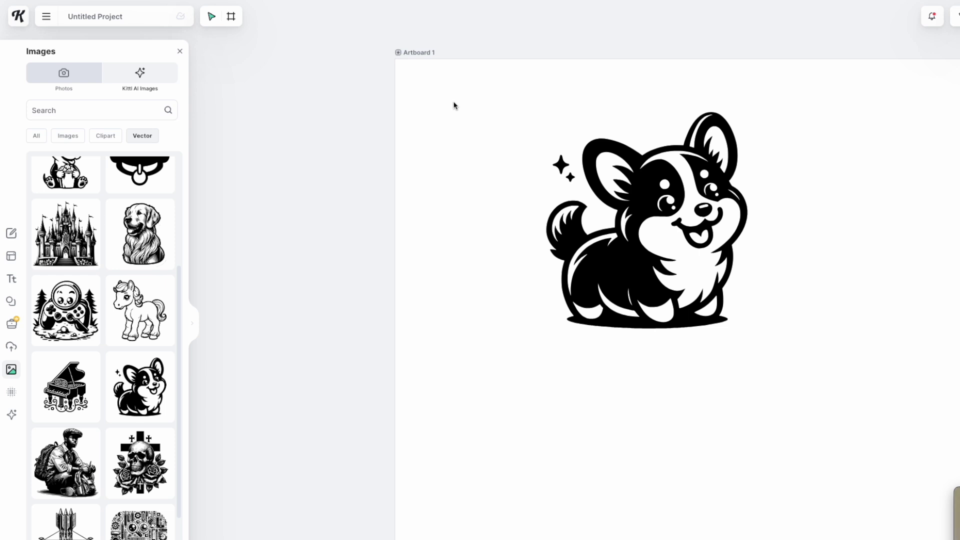
pyautogui.press('r')
pyautogui.moveTo(488, 82); pyautogui.dragTo(802, 392)
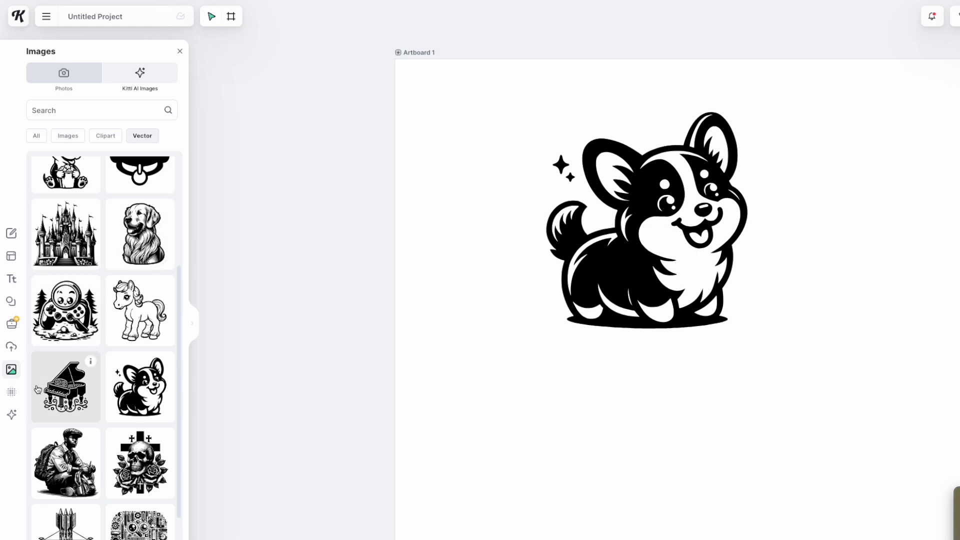
# Step: Upload the black-and-white corgi image as a style in the AI Sets Generator and move the artboard's corgi to its upper-left corner
pyautogui.moveTo(11, 393)
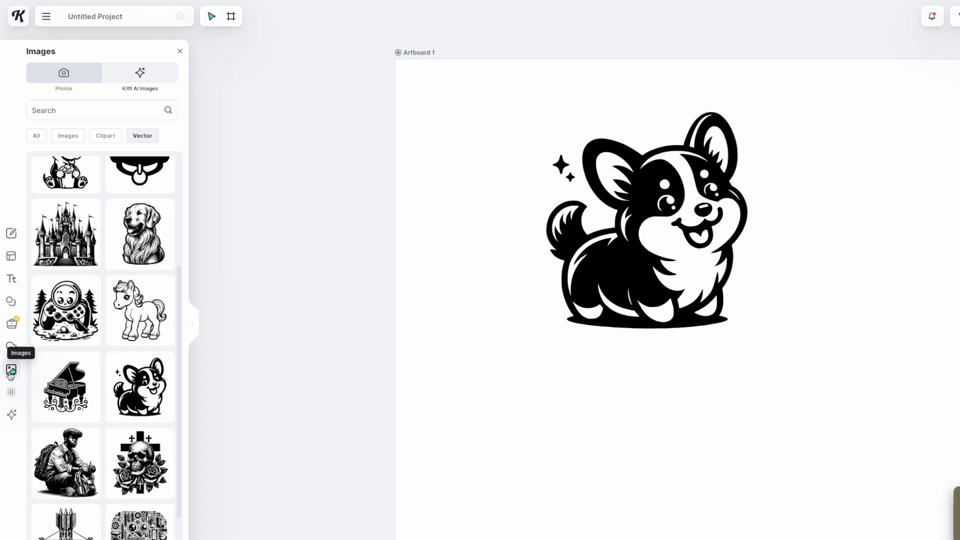
pyautogui.click(14, 416)
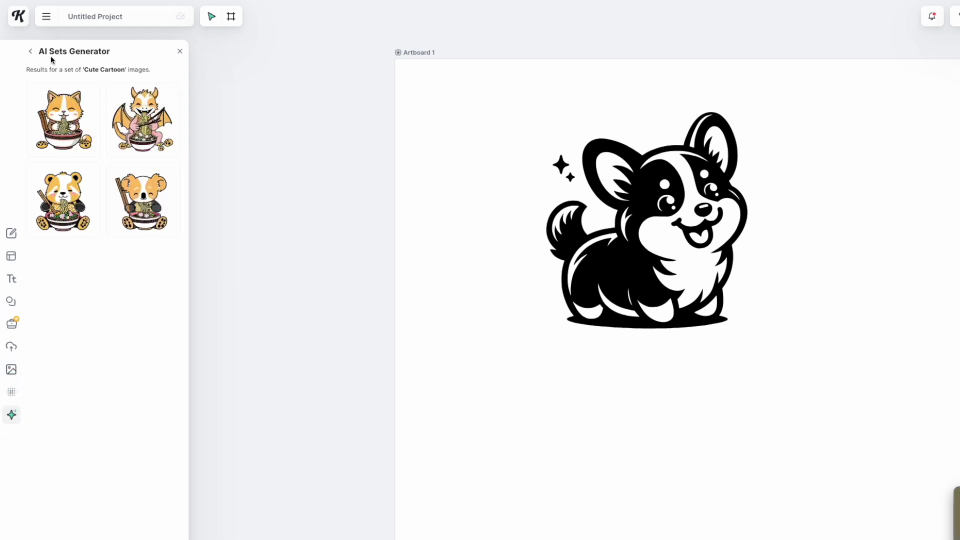
pyautogui.click(30, 52)
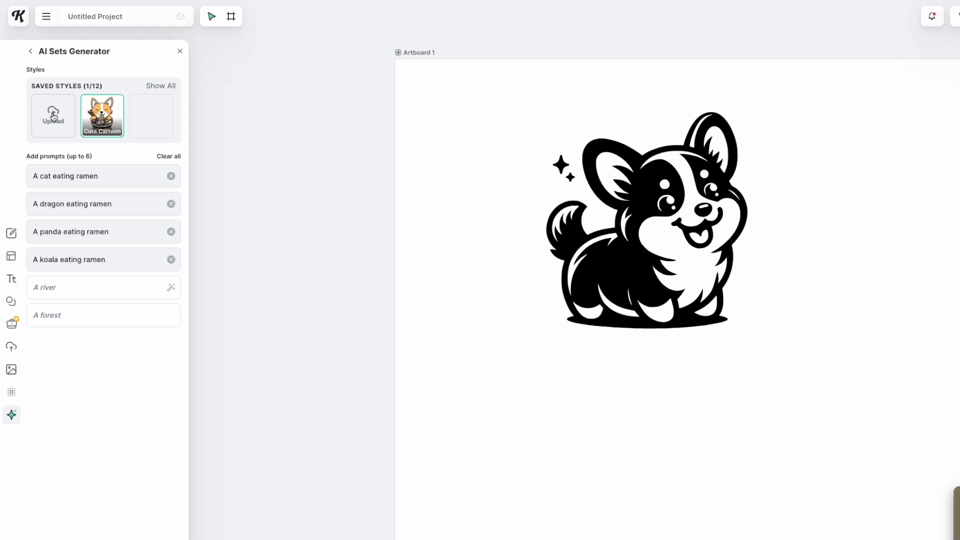
pyautogui.click(53, 116)
pyautogui.doubleClick(409, 146)
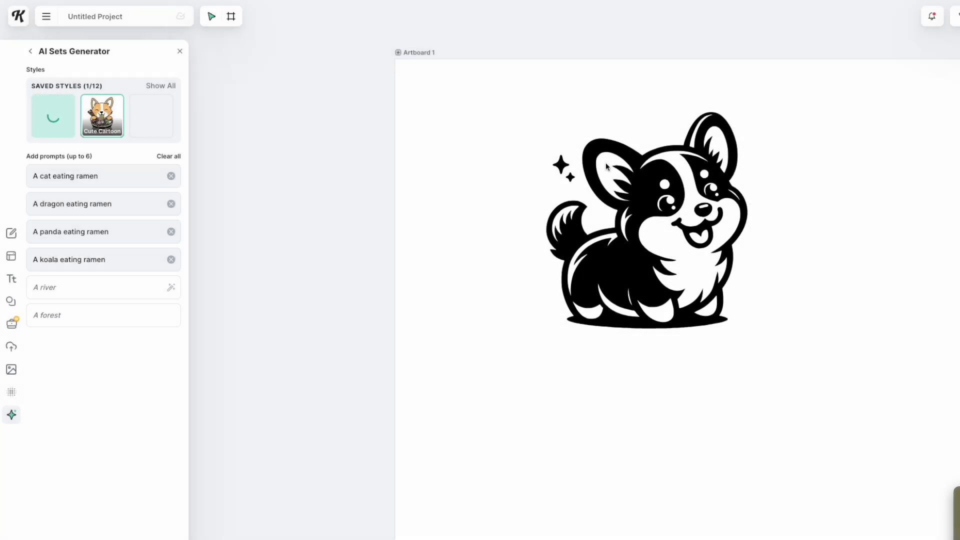
pyautogui.moveTo(670, 207); pyautogui.dragTo(555, 175)
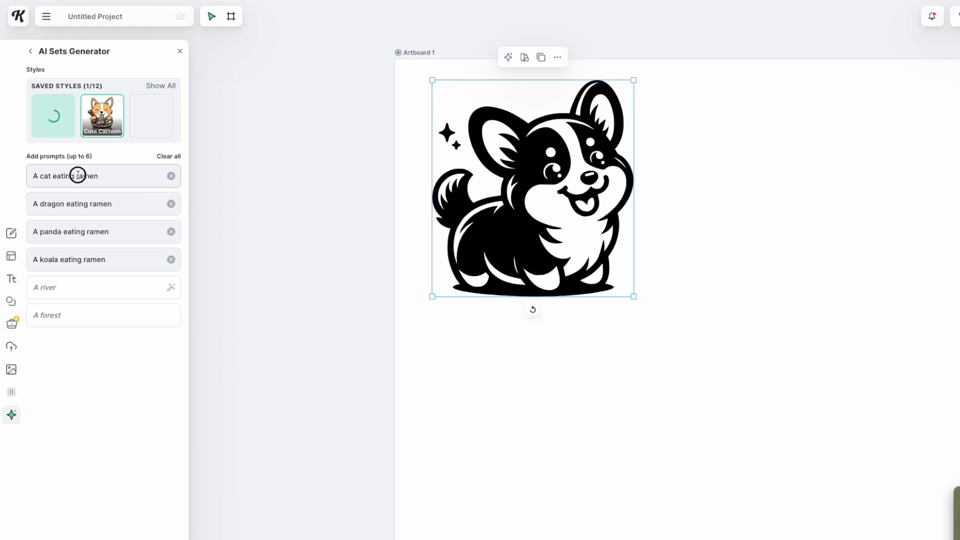
# Step: Remove "eating ramen" from the four prompts, leaving "A cat", "A dragon", "A panda" and "A koala"
pyautogui.moveTo(99, 176); pyautogui.dragTo(54, 176)
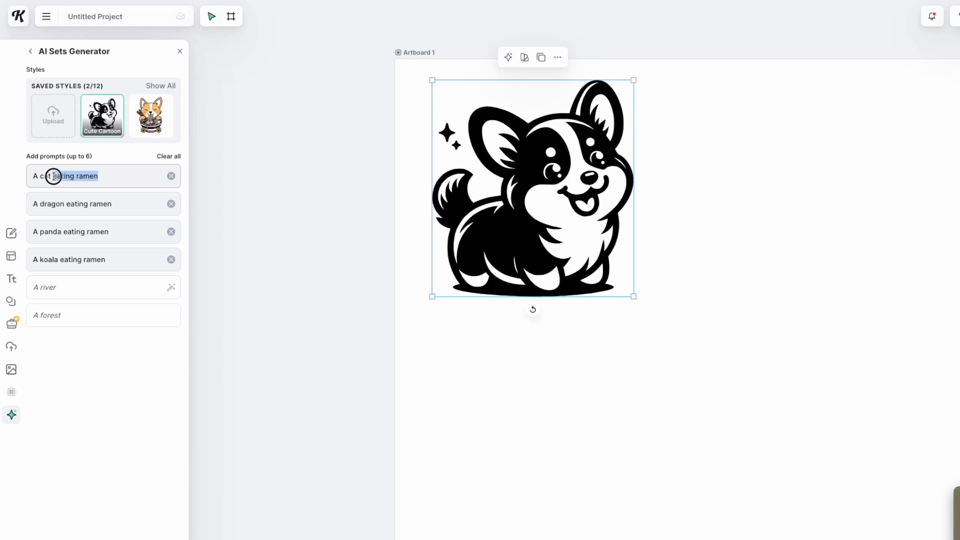
pyautogui.press('BackSpace')
pyautogui.moveTo(112, 203); pyautogui.dragTo(65, 202)
pyautogui.press('BackSpace')
pyautogui.moveTo(112, 233); pyautogui.dragTo(64, 231)
pyautogui.press('BackSpace')
pyautogui.moveTo(105, 259); pyautogui.dragTo(61, 261)
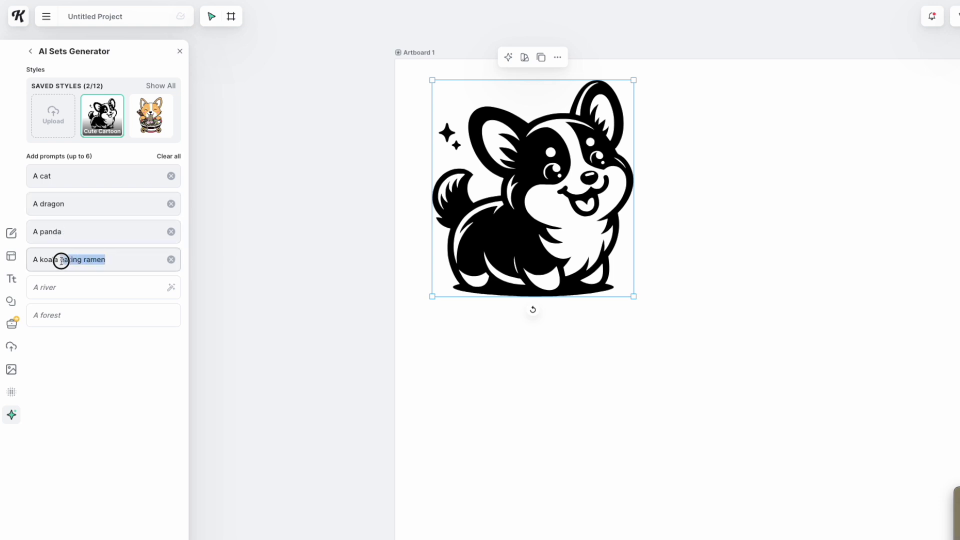
pyautogui.press('BackSpace')
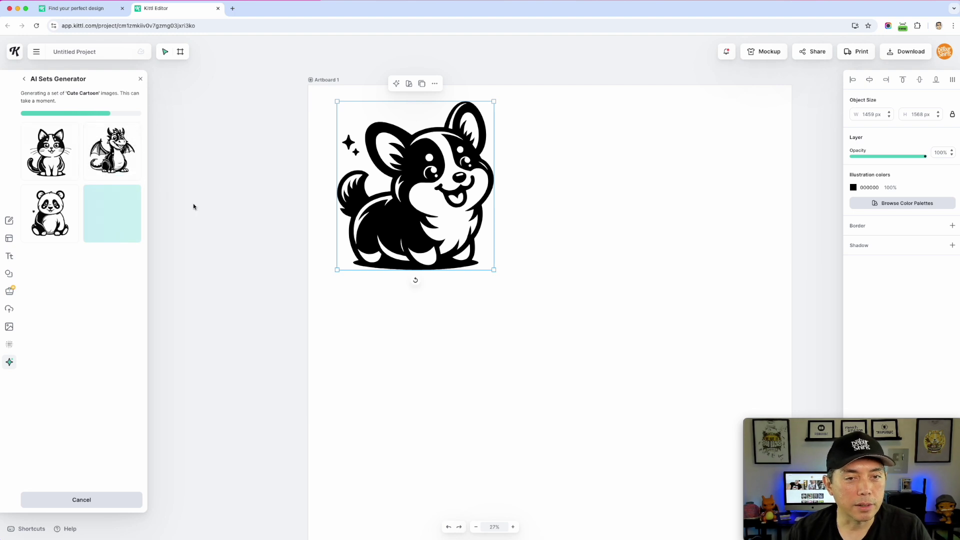
# Step: Add the generated cat beside the corgi and place the dragon, panda and koala in a row beneath them
pyautogui.click(66, 145)
pyautogui.moveTo(528, 258); pyautogui.dragTo(651, 161)
pyautogui.click(112, 133)
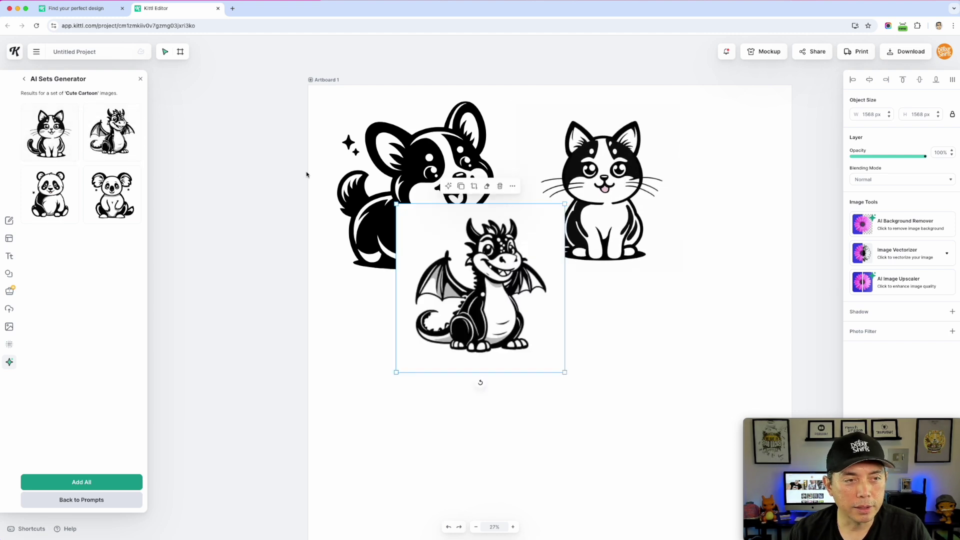
pyautogui.moveTo(493, 285); pyautogui.dragTo(420, 369)
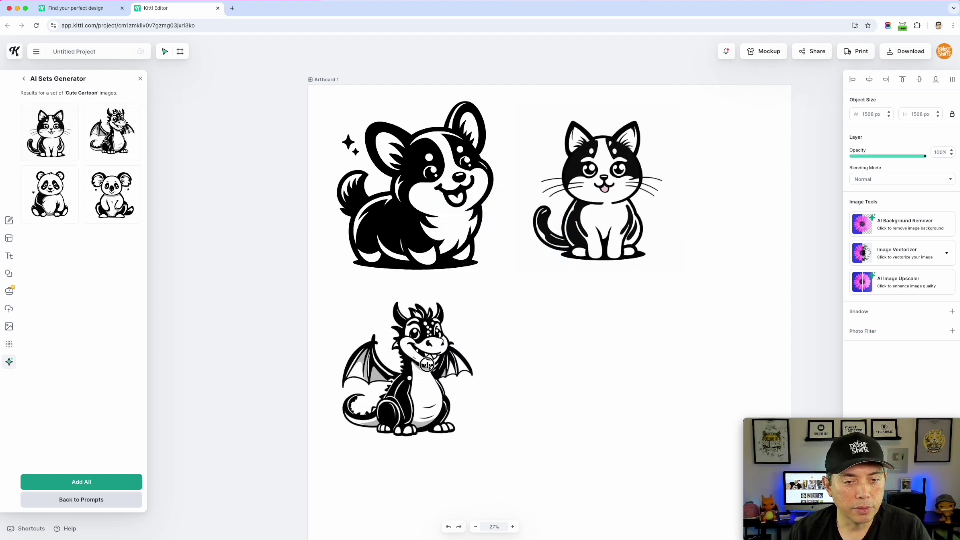
pyautogui.click(78, 208)
pyautogui.moveTo(504, 316); pyautogui.dragTo(575, 405)
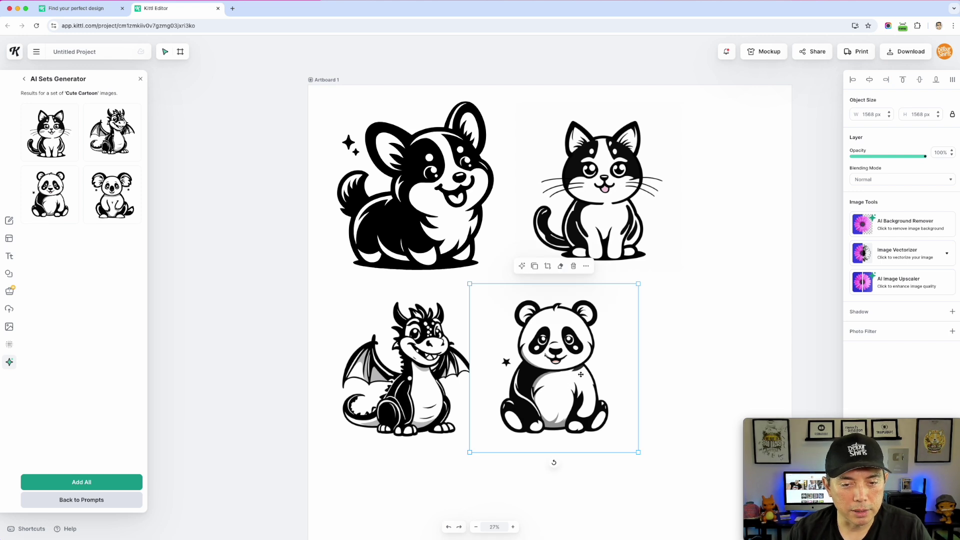
pyautogui.click(112, 195)
pyautogui.moveTo(469, 285); pyautogui.dragTo(687, 355)
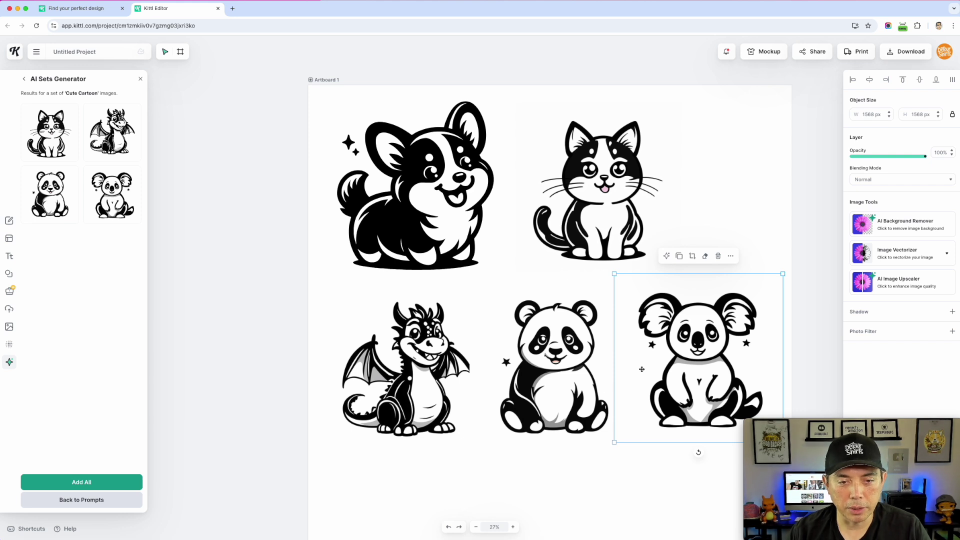
# Step: Move the dragon to the upper row beside the cat and re-space the cat, panda and koala to balance both rows
pyautogui.click(430, 345)
pyautogui.moveTo(430, 314); pyautogui.dragTo(747, 130)
pyautogui.moveTo(616, 369); pyautogui.dragTo(491, 406)
pyautogui.moveTo(700, 370); pyautogui.dragTo(575, 418)
pyautogui.moveTo(605, 194); pyautogui.dragTo(581, 200)
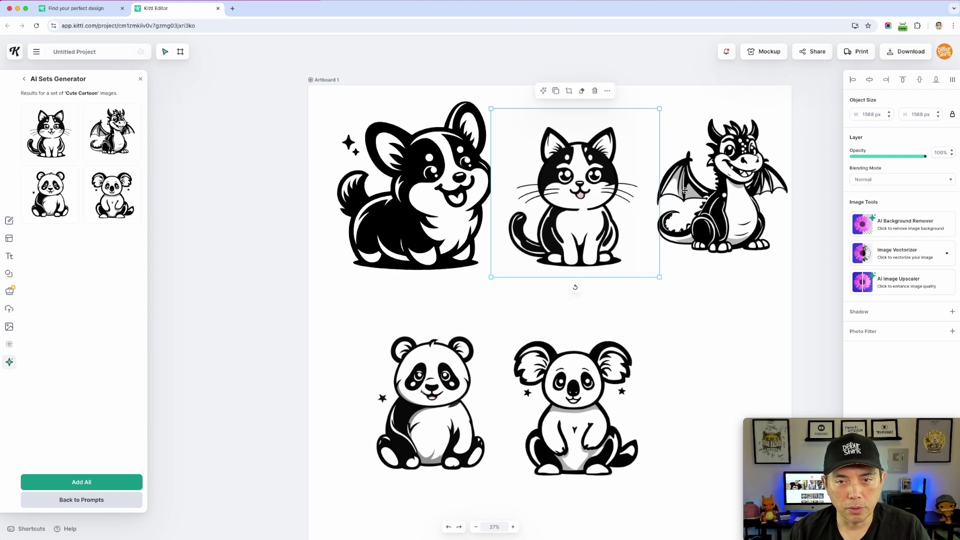
pyautogui.moveTo(681, 191); pyautogui.dragTo(682, 196)
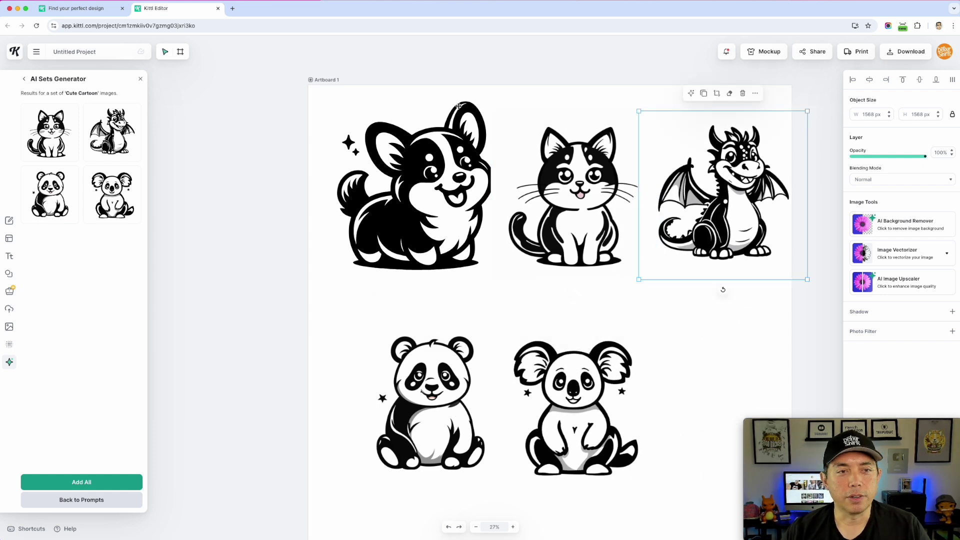
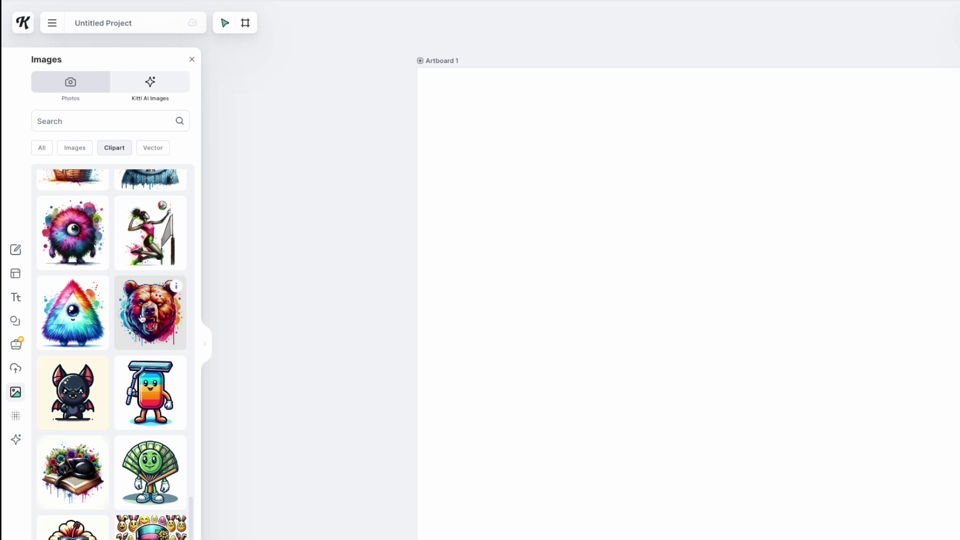
# Step: Add the colourful roaring bear head clipart to the artboard, move it to the upper part and deselect it
pyautogui.click(161, 302)
pyautogui.moveTo(670, 297); pyautogui.dragTo(672, 189)
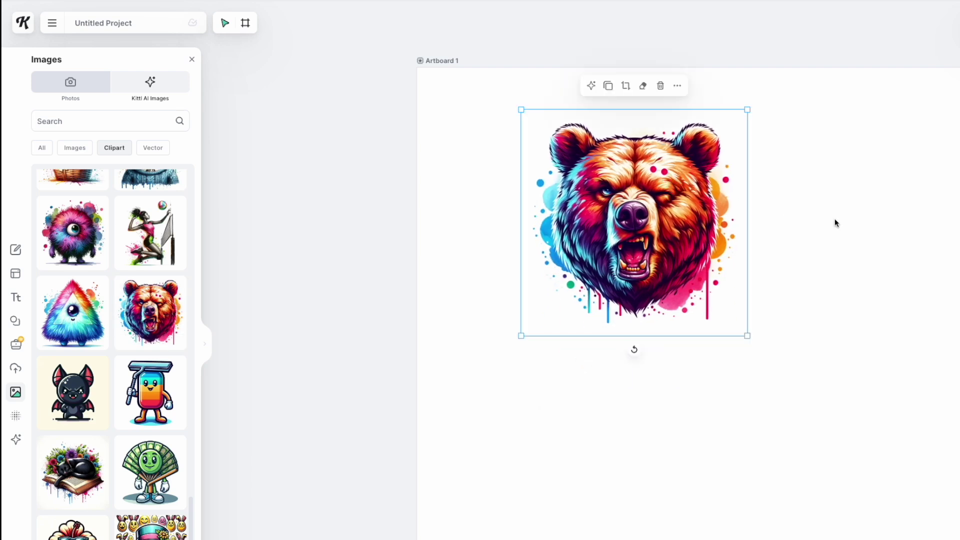
pyautogui.click(835, 220)
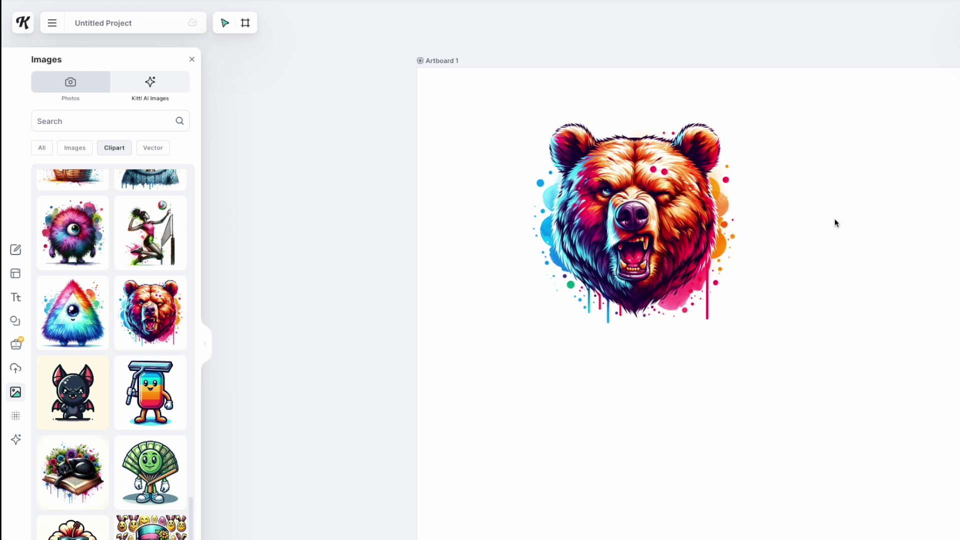
# Step: Capture a screenshot of the area around the bear head and move the bear to the artboard's upper-left corner
pyautogui.press('super+shift+4')
pyautogui.moveTo(498, 95); pyautogui.dragTo(770, 350)
pyautogui.moveTo(690, 247); pyautogui.dragTo(604, 229)
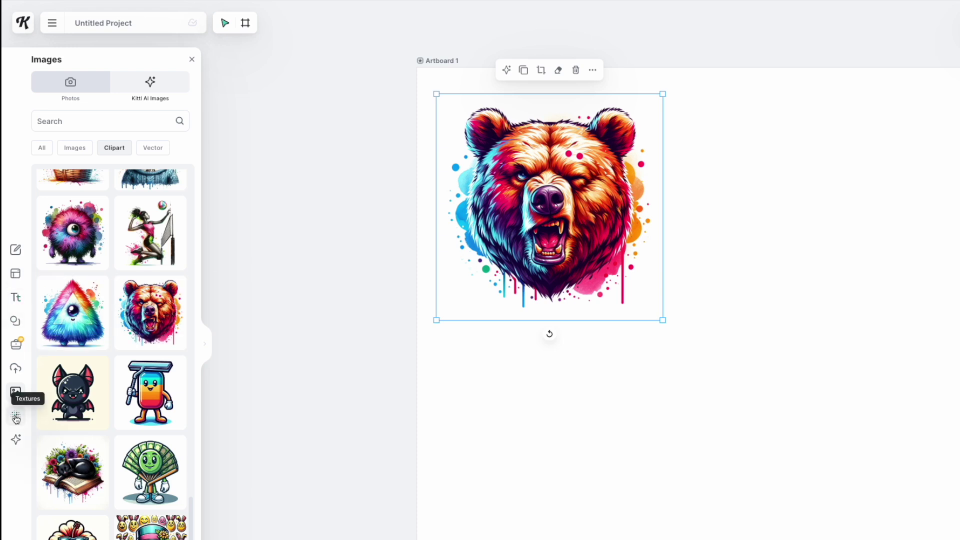
# Step: Upload the bear head screenshot from the Desktop as a new style in the AI Sets Generator
pyautogui.click(16, 439)
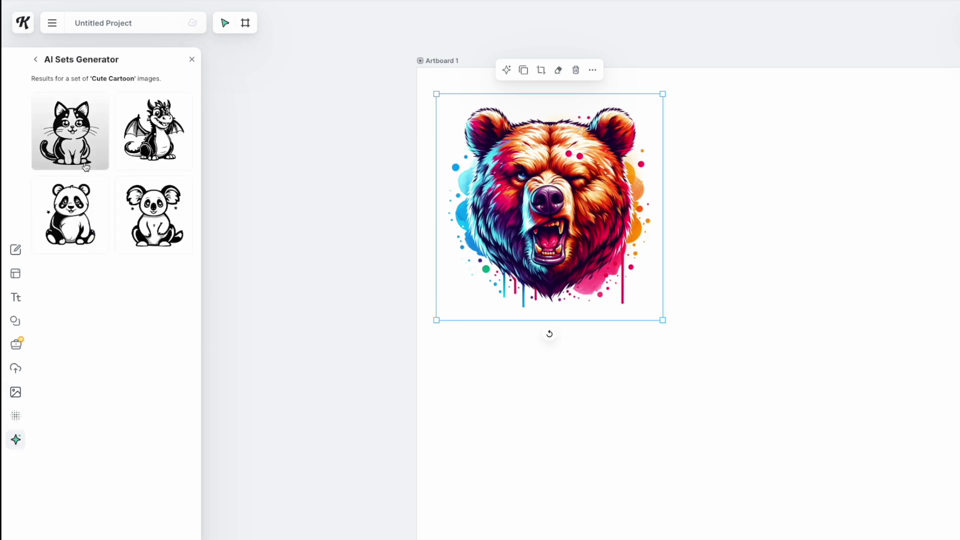
pyautogui.click(36, 60)
pyautogui.click(61, 125)
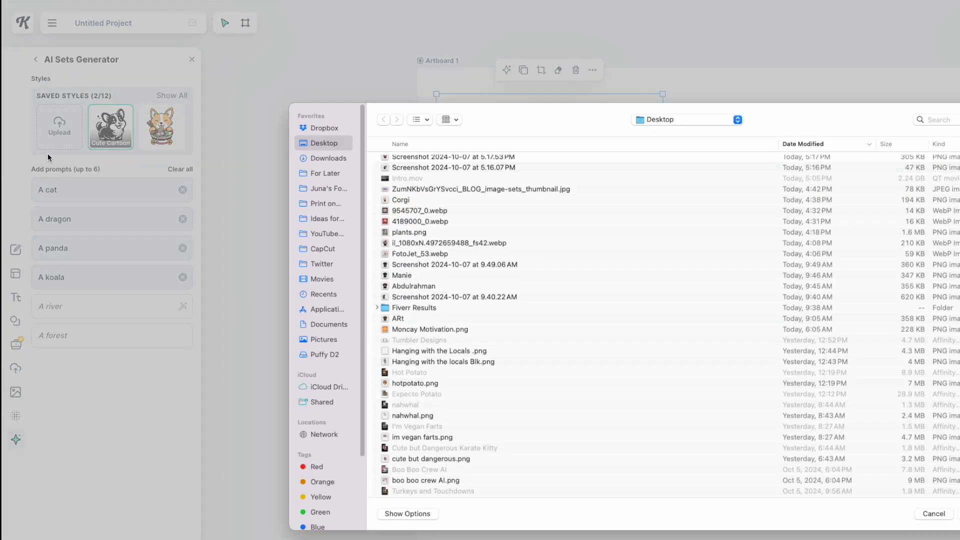
pyautogui.doubleClick(463, 159)
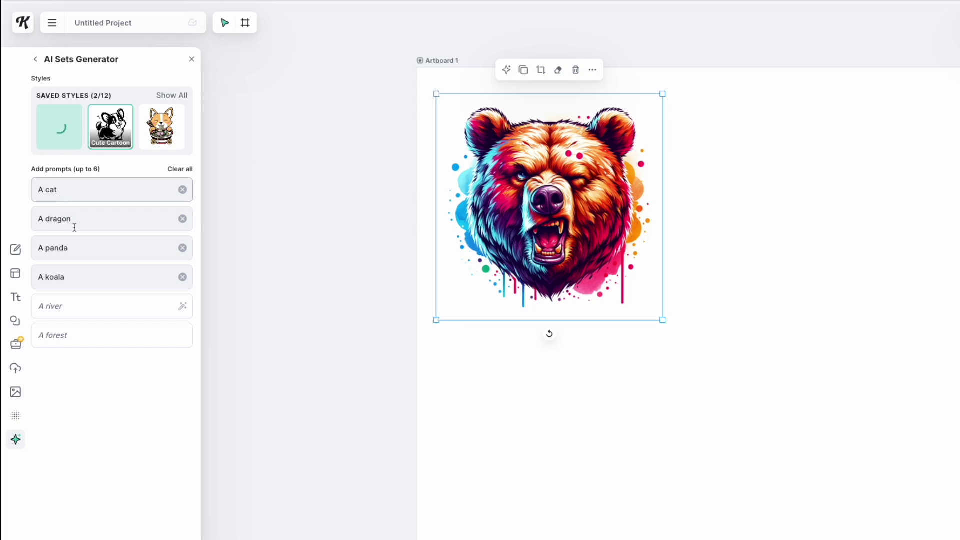
# Step: Replace the koala in the fourth prompt with a bulldog
pyautogui.click(60, 278)
pyautogui.moveTo(60, 279); pyautogui.dragTo(45, 278)
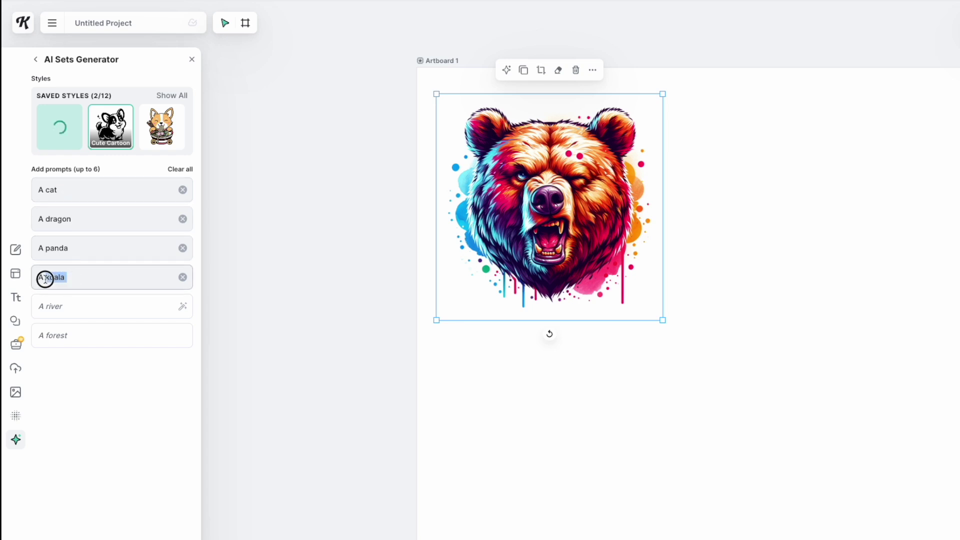
pyautogui.write('b')
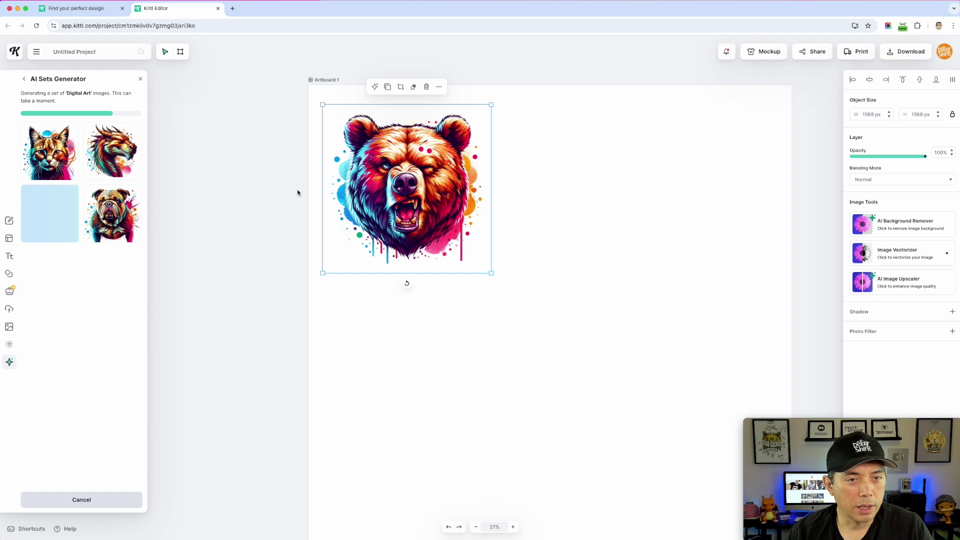
# Step: Add the generated colourful cat beside the bear head and place the dragon and panda in a second row
pyautogui.click(49, 134)
pyautogui.moveTo(460, 284); pyautogui.dragTo(556, 175)
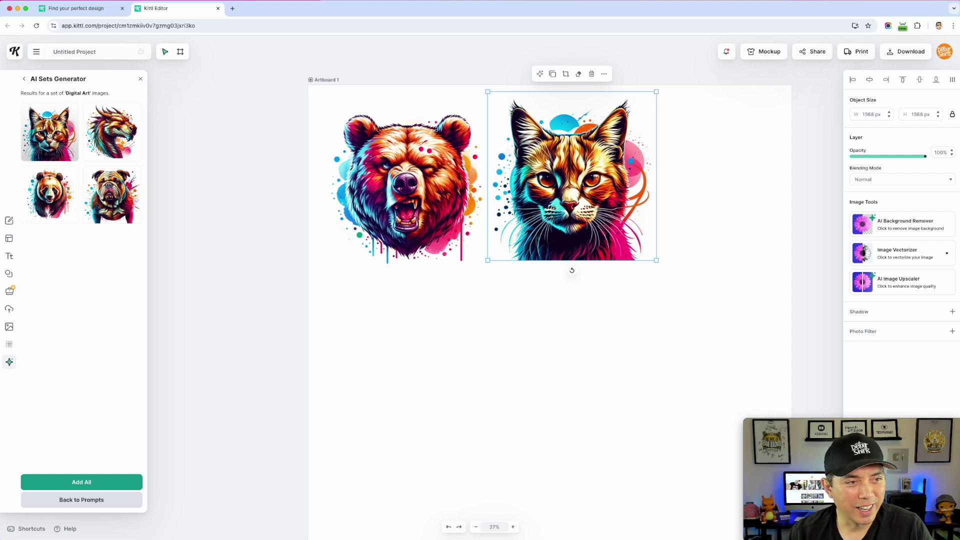
pyautogui.click(112, 133)
pyautogui.moveTo(522, 285); pyautogui.dragTo(459, 361)
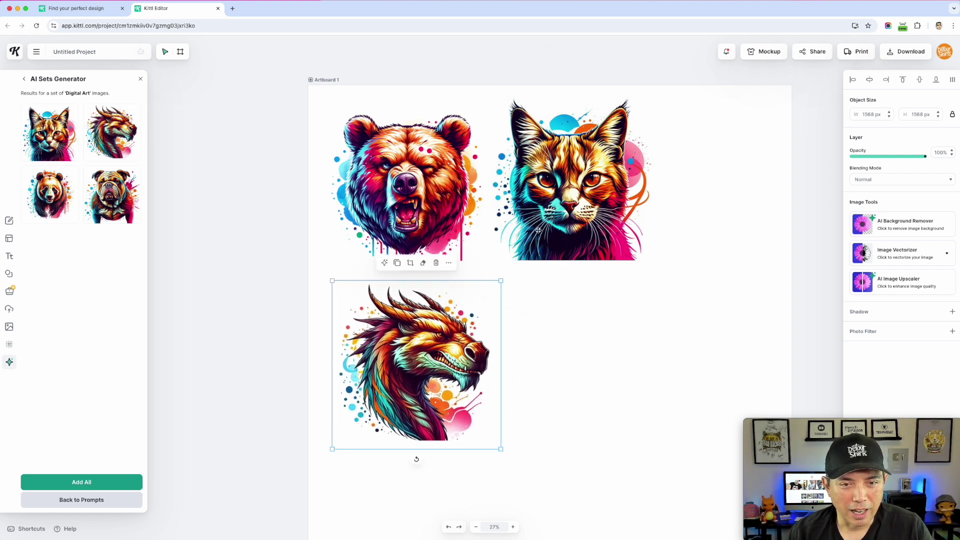
pyautogui.click(423, 194)
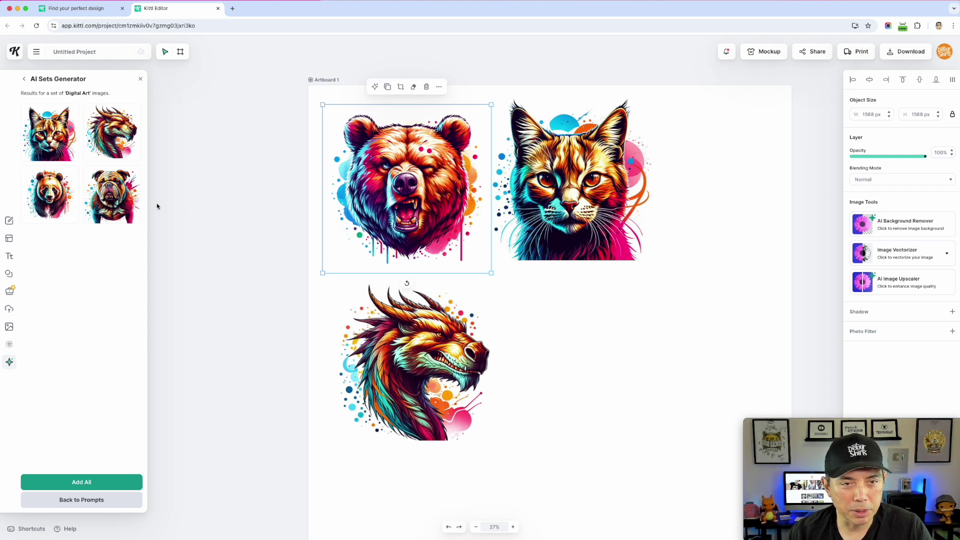
pyautogui.click(47, 197)
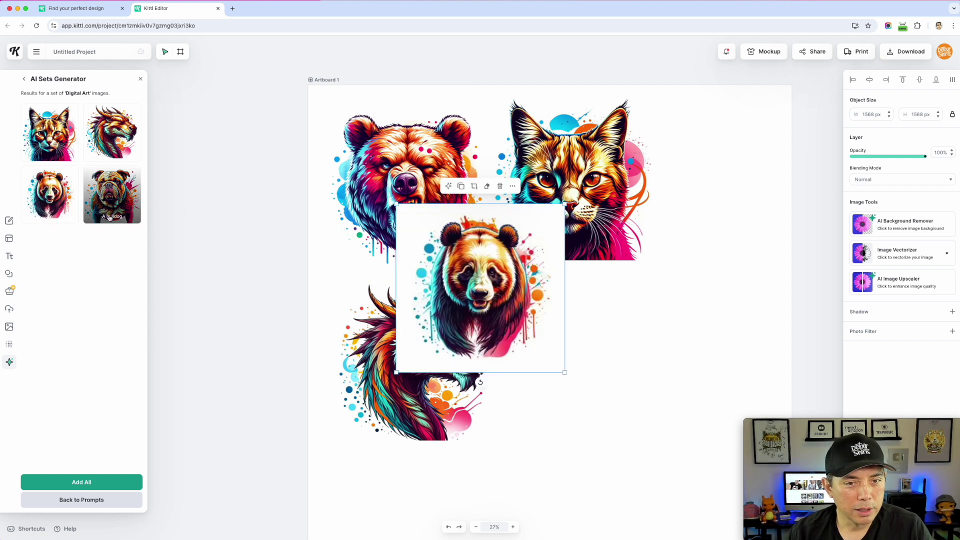
pyautogui.moveTo(442, 264); pyautogui.dragTo(523, 328)
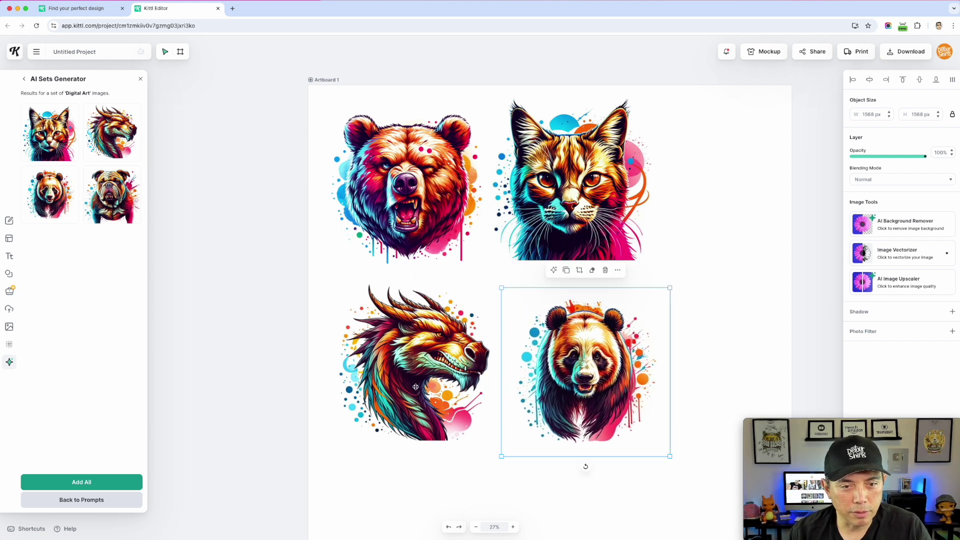
# Step: Place the generated bulldog at the end of the second row and shift the panda and dragon sideways to make room
pyautogui.moveTo(508, 272); pyautogui.dragTo(748, 169)
pyautogui.moveTo(720, 220); pyautogui.dragTo(718, 397)
pyautogui.moveTo(584, 360); pyautogui.dragTo(566, 362)
pyautogui.moveTo(415, 360); pyautogui.dragTo(387, 360)
pyautogui.moveTo(712, 330); pyautogui.dragTo(705, 356)
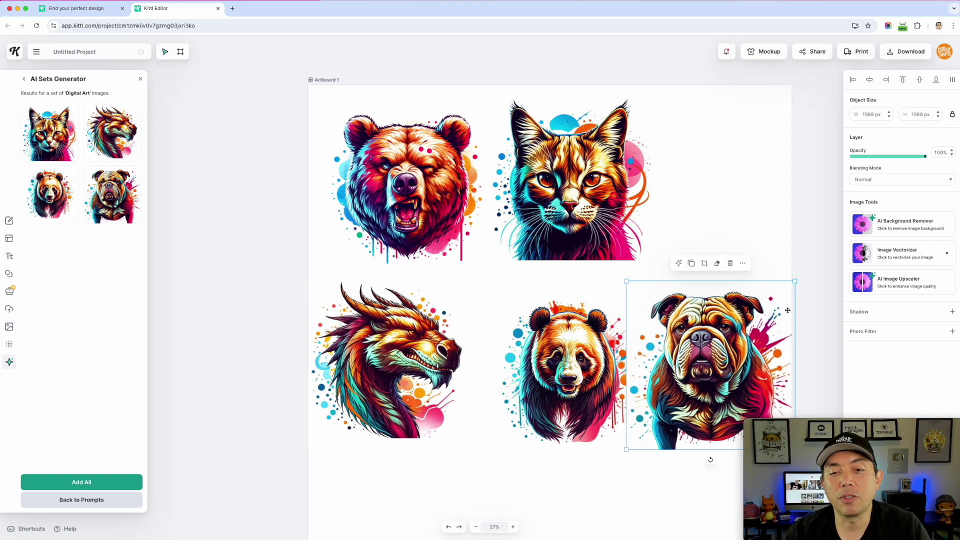
# Step: Delete all five colourful splatter-style animal images to clear the artboard
pyautogui.moveTo(249, 85); pyautogui.dragTo(803, 469)
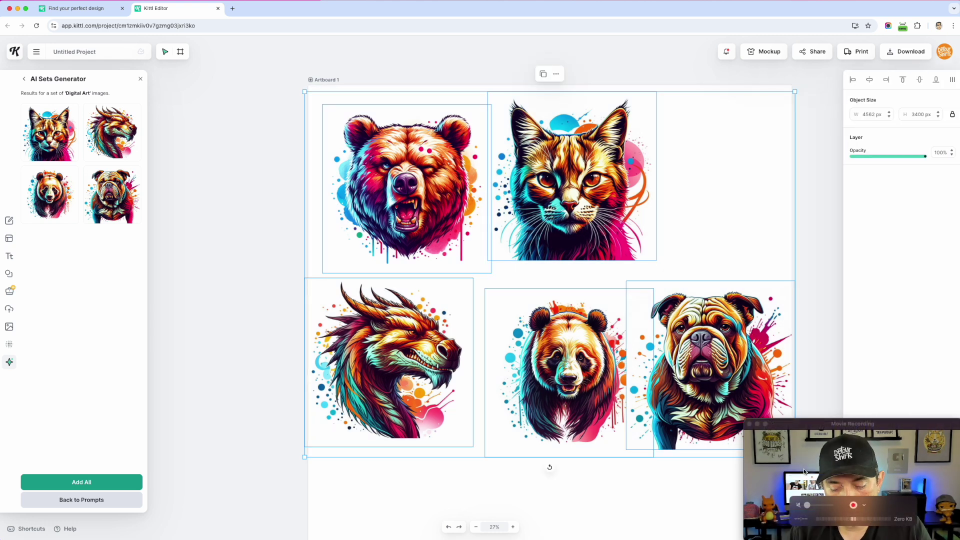
pyautogui.press('BackSpace')
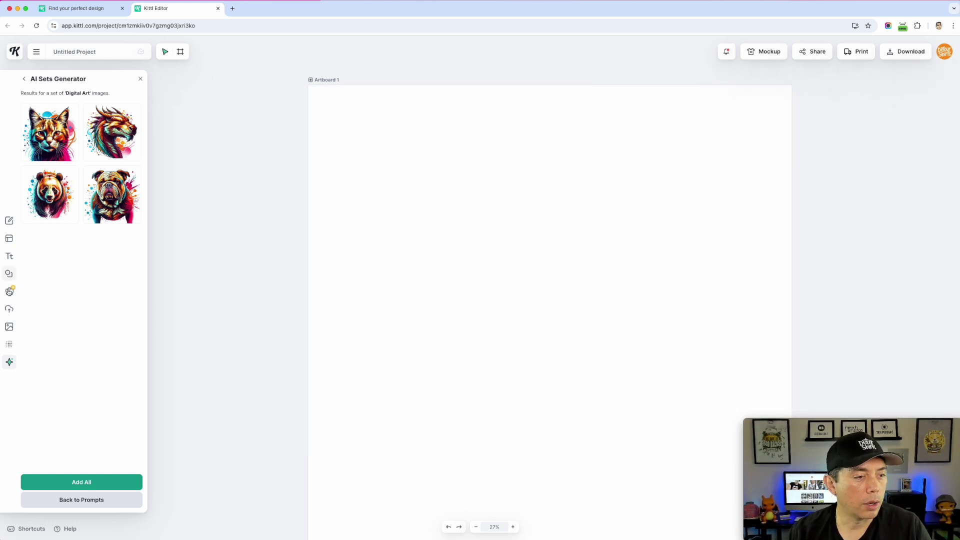
# Step: Place the black-and-white line-art pony from the library's vector images in the upper right area of the artboard
pyautogui.click(9, 326)
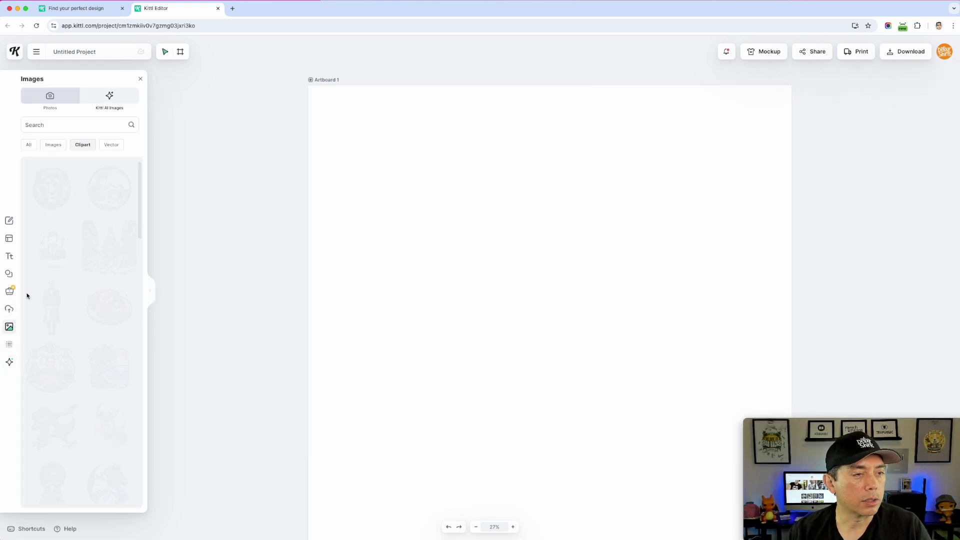
pyautogui.click(54, 145)
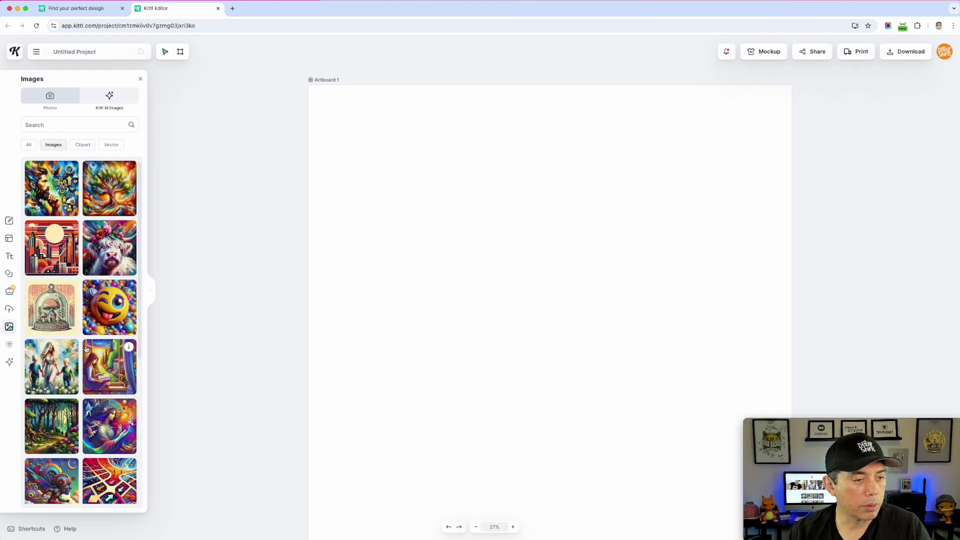
pyautogui.scroll(-5, 86, 348)
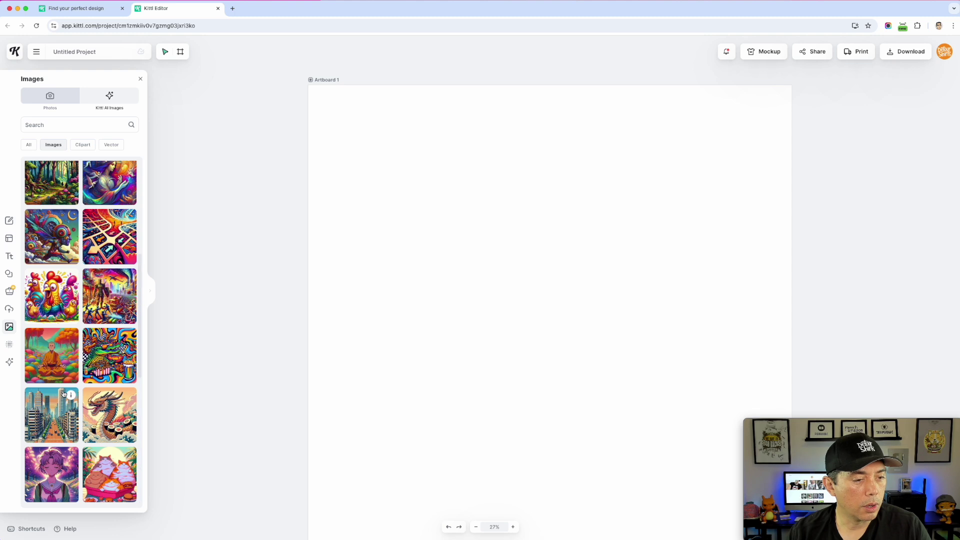
pyautogui.scroll(5, 65, 394)
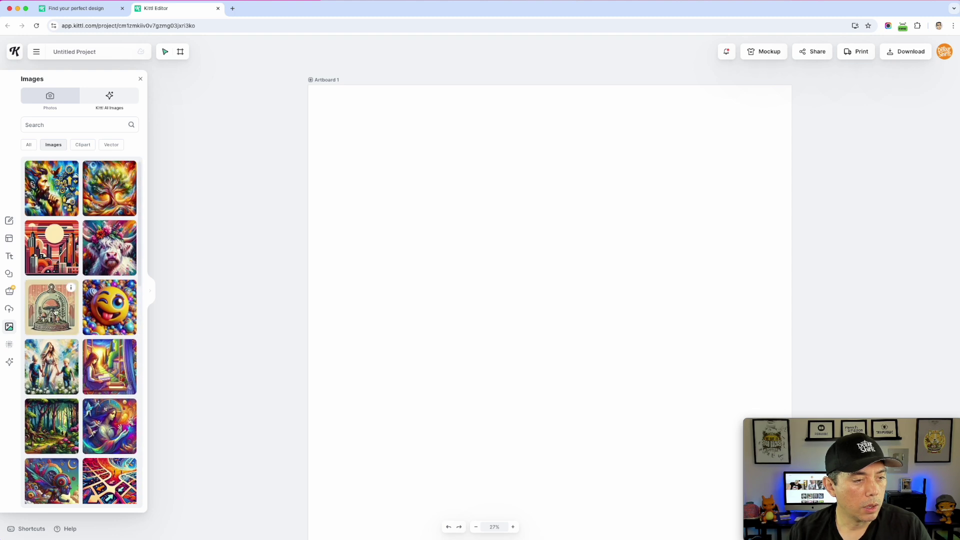
pyautogui.click(111, 145)
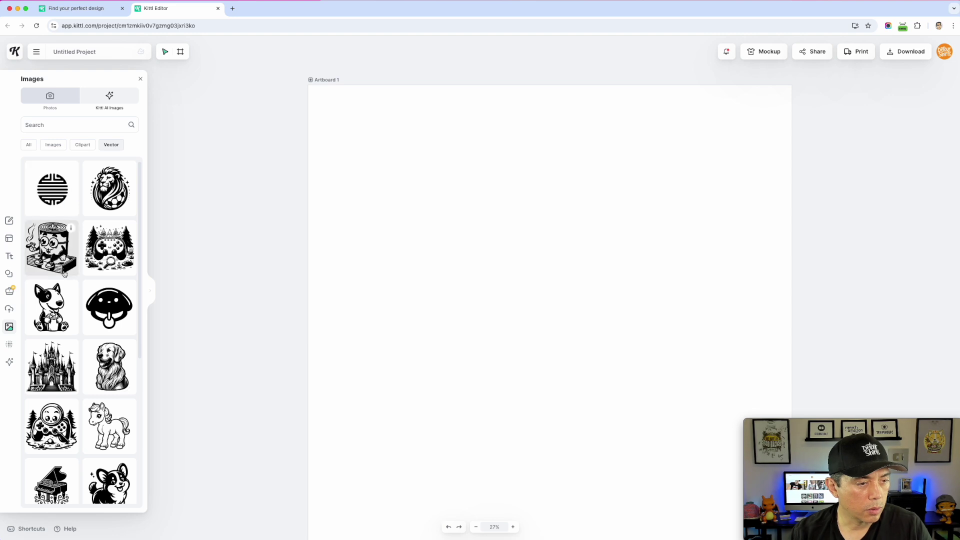
pyautogui.scroll(-2, 52, 280)
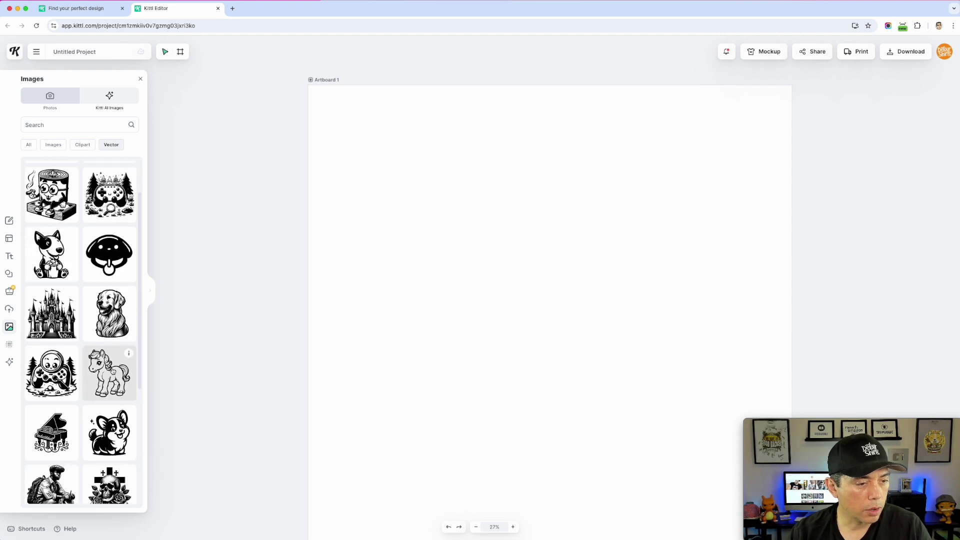
pyautogui.moveTo(109, 373); pyautogui.dragTo(700, 169)
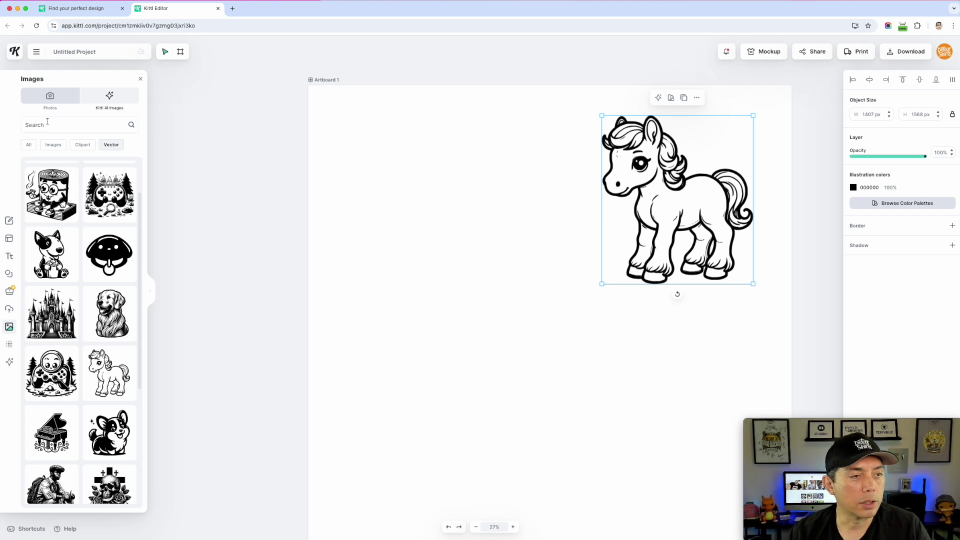
# Step: Capture a screenshot of the pony and upload it as a new style reference in the AI Sets Generator
pyautogui.click(490, 139)
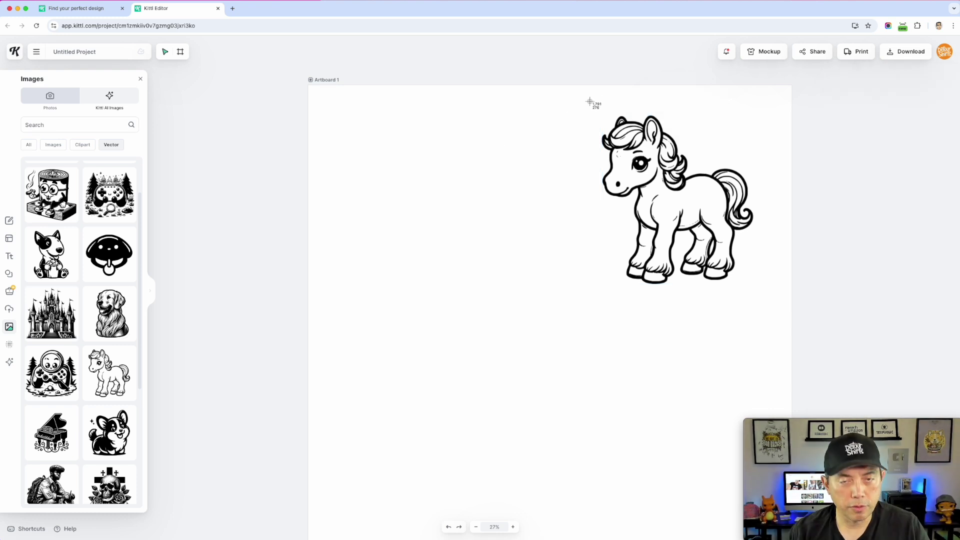
pyautogui.moveTo(568, 106); pyautogui.dragTo(778, 314)
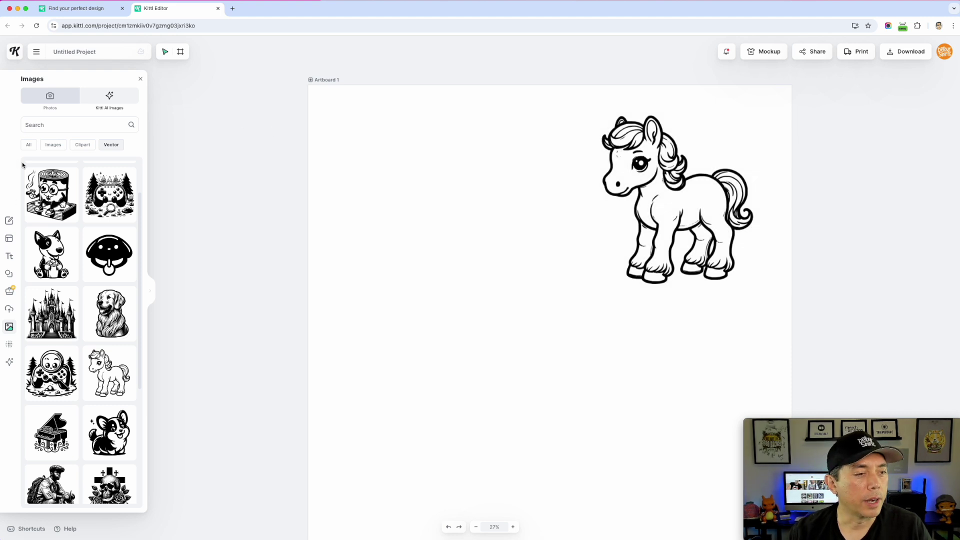
pyautogui.click(9, 362)
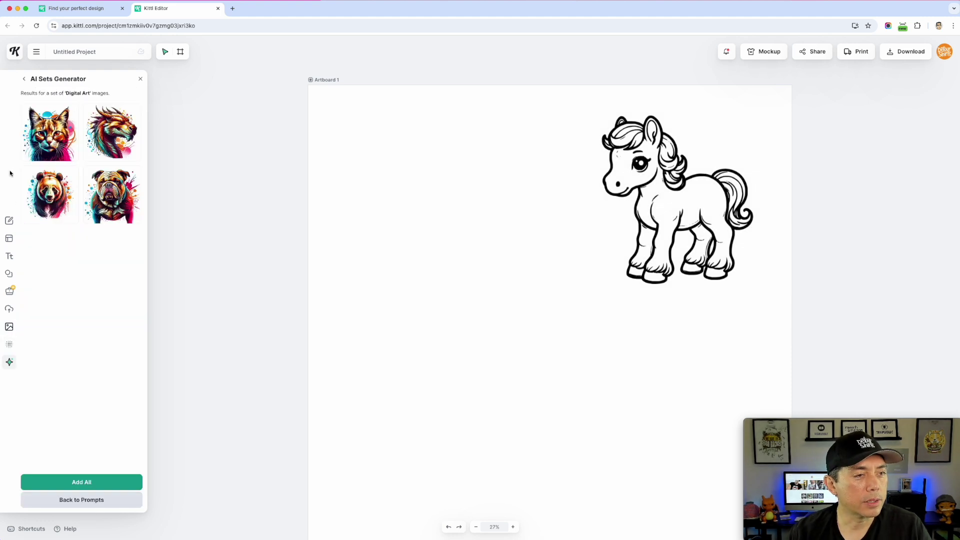
pyautogui.click(24, 79)
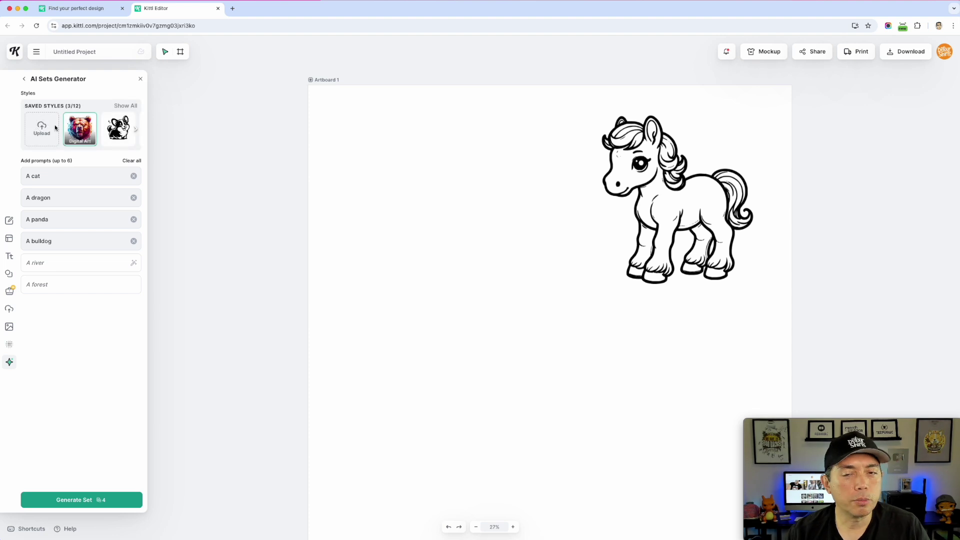
pyautogui.click(56, 128)
pyautogui.doubleClick(289, 153)
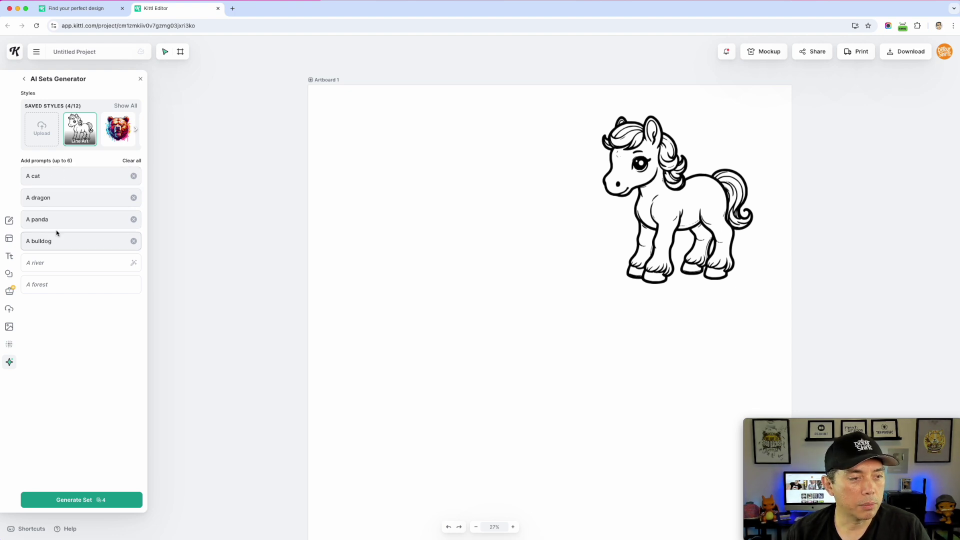
# Step: Generate a Line Art set from the existing cat, dragon, panda and bulldog prompts
pyautogui.moveTo(52, 219); pyautogui.dragTo(36, 219)
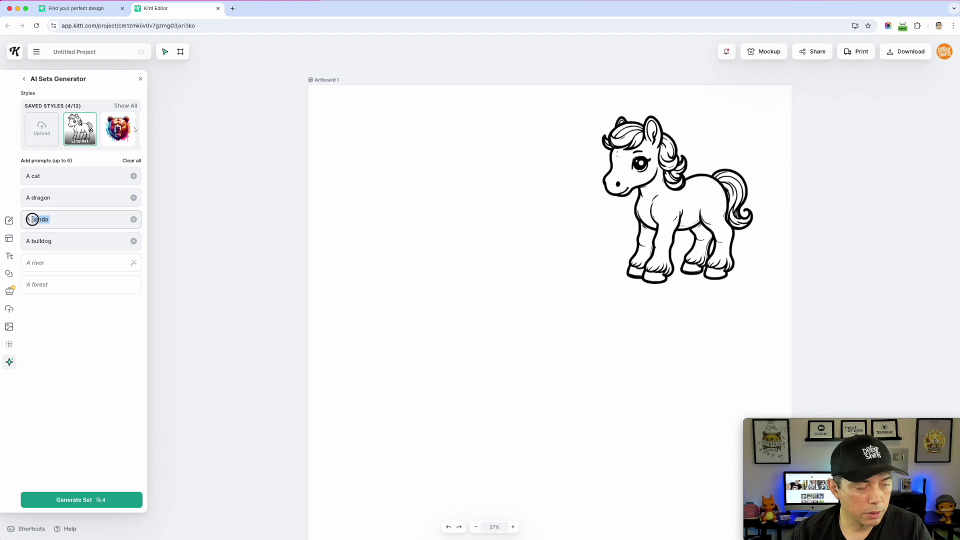
pyautogui.click(57, 199)
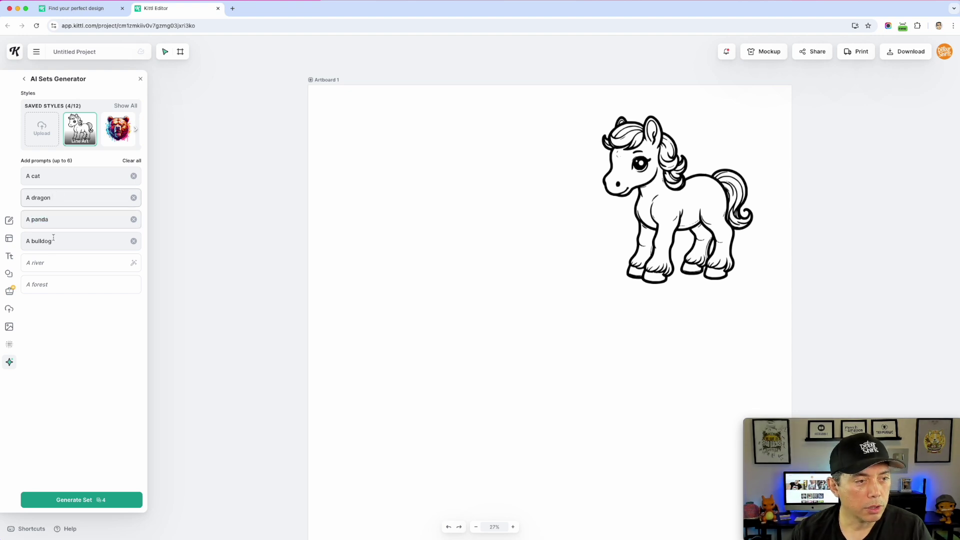
pyautogui.moveTo(52, 241); pyautogui.dragTo(38, 241)
pyautogui.click(226, 226)
pyautogui.click(82, 499)
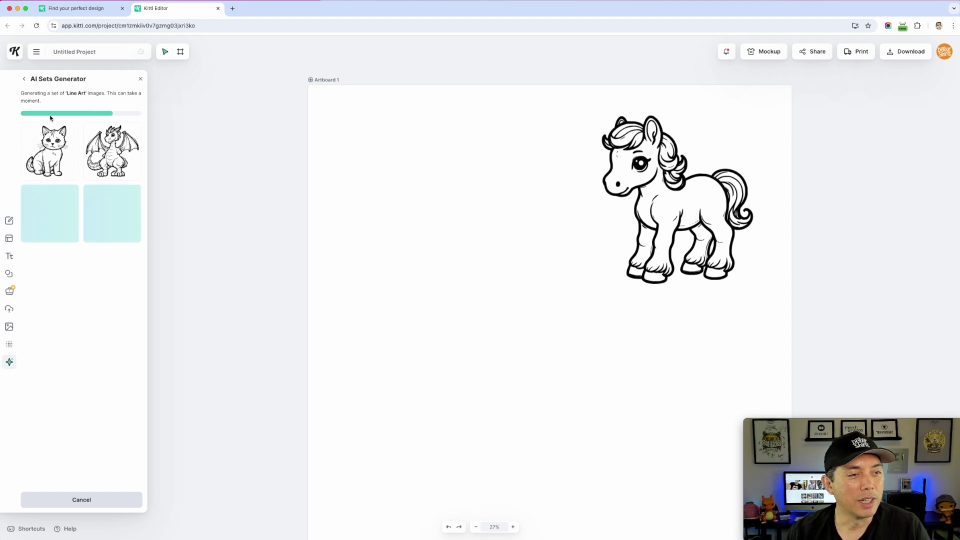
# Step: Add the generated line-art cat to the artboard's upper left area and place the dragon below it
pyautogui.click(23, 134)
pyautogui.moveTo(511, 268); pyautogui.dragTo(438, 166)
pyautogui.click(112, 133)
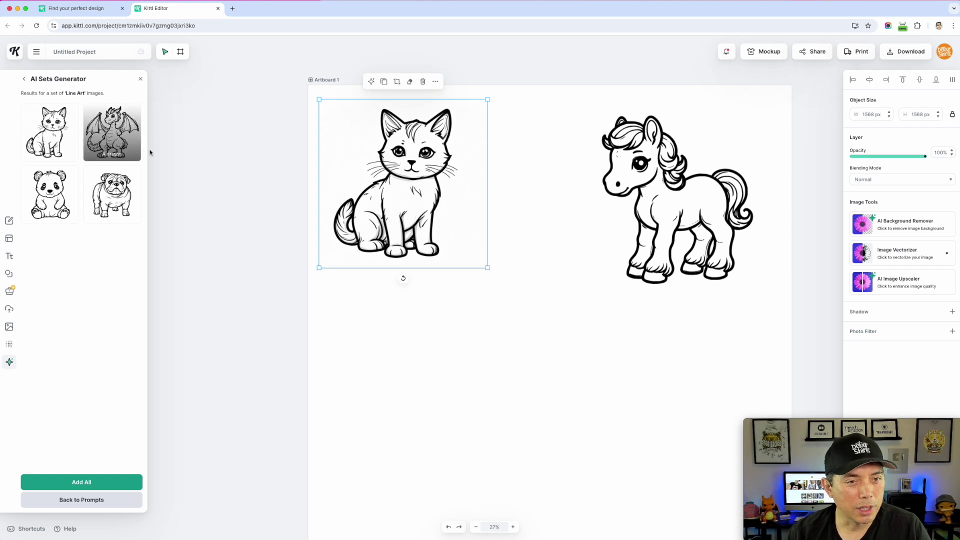
pyautogui.moveTo(530, 290); pyautogui.dragTo(459, 391)
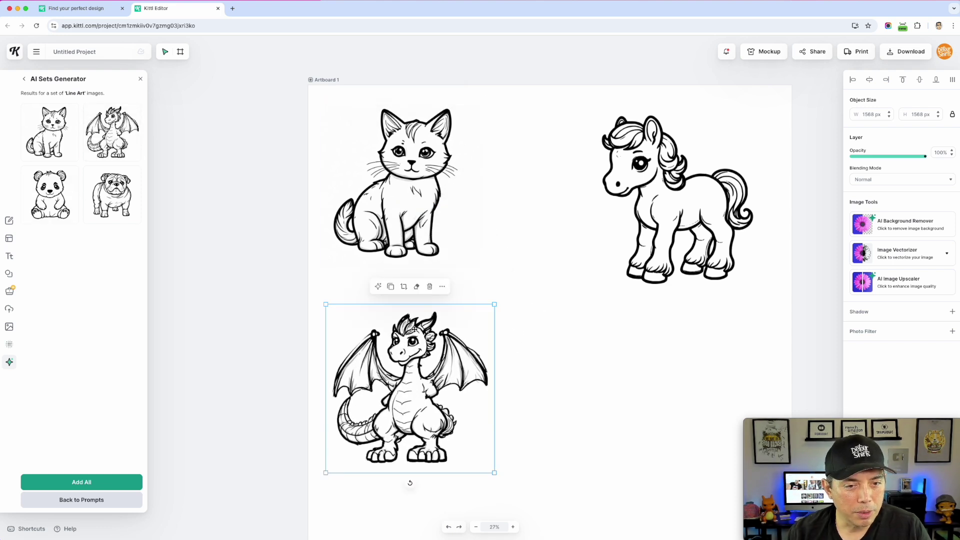
# Step: Place the generated panda between the cat and the pony, shift the pony outward, and add the bulldog beside the dragon
pyautogui.click(50, 195)
pyautogui.moveTo(485, 250); pyautogui.dragTo(563, 159)
pyautogui.moveTo(643, 189); pyautogui.dragTo(673, 172)
pyautogui.click(112, 195)
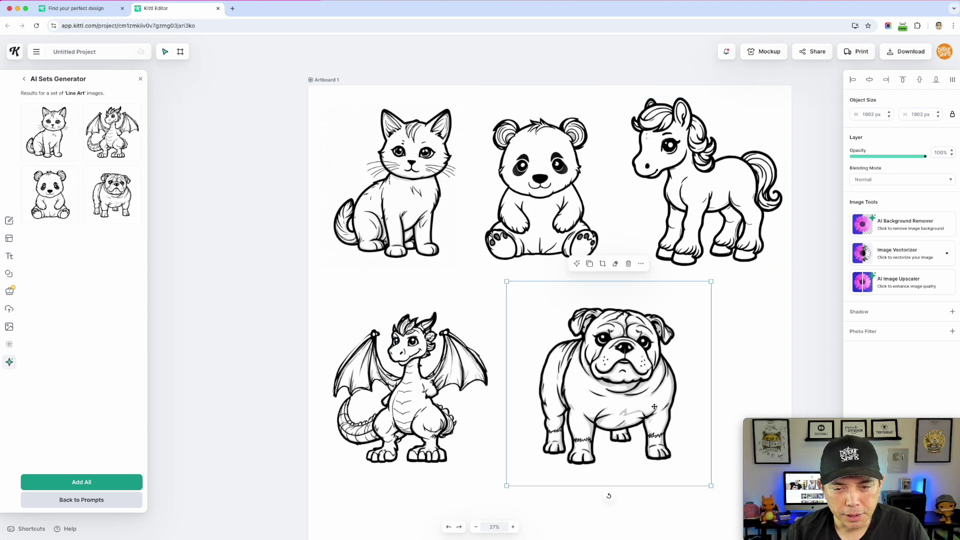
pyautogui.click(751, 330)
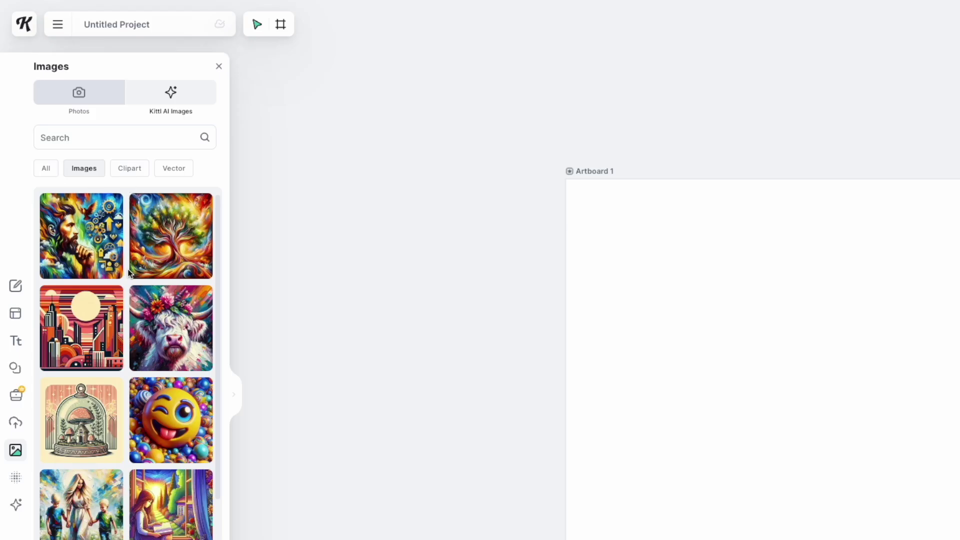
# Step: Place the red-and-orange cityscape with the large pale sun from the image library on the artboard and capture a screenshot of it
pyautogui.moveTo(155, 396)
pyautogui.scroll(-10, 155, 397)
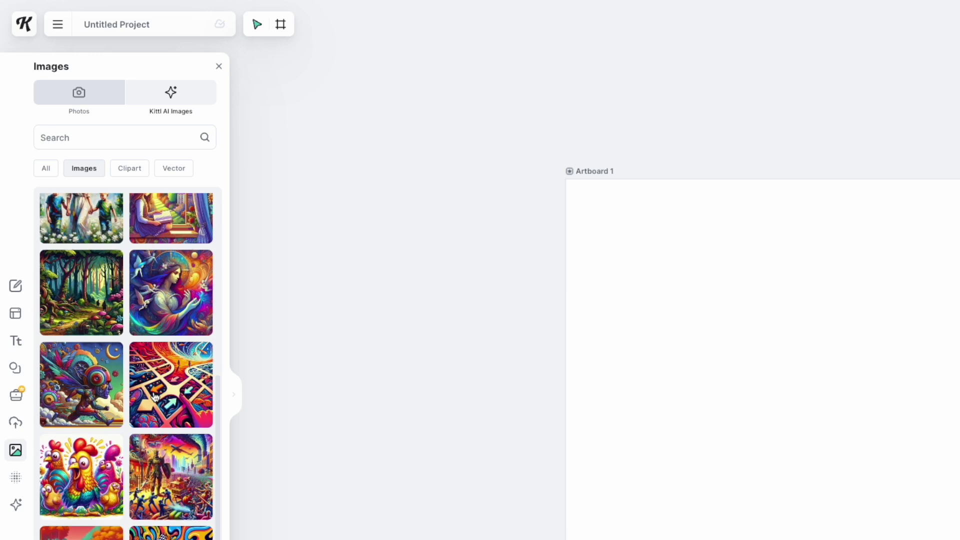
pyautogui.scroll(-4, 155, 396)
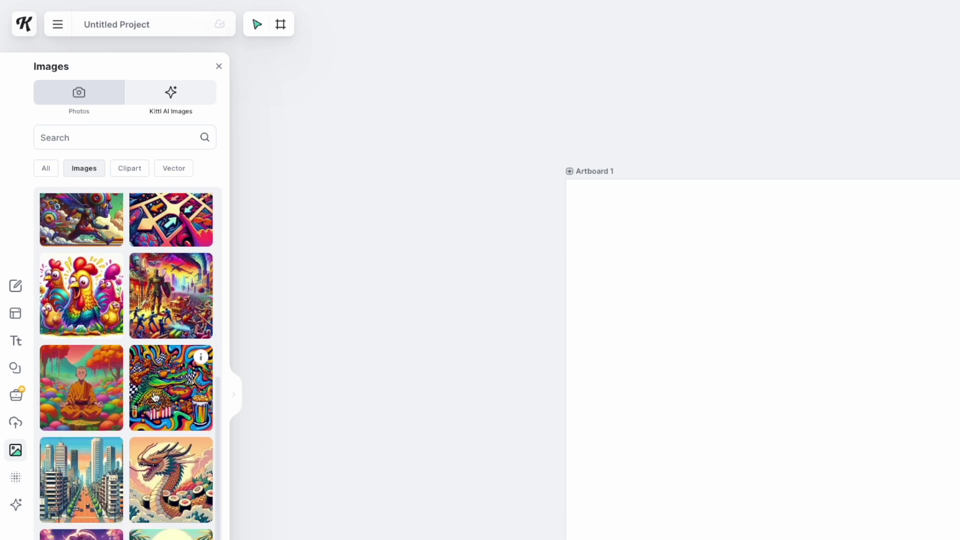
pyautogui.scroll(-2, 155, 396)
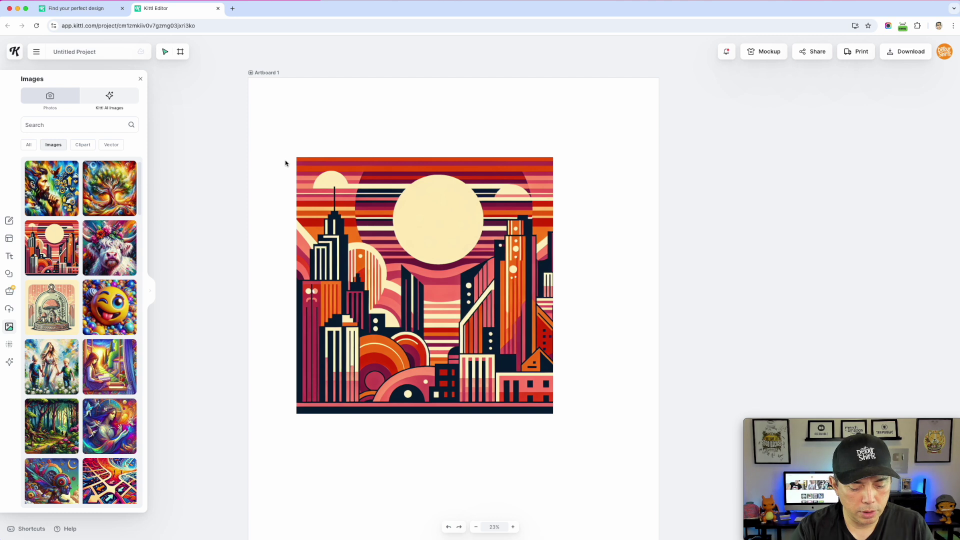
pyautogui.moveTo(295, 161); pyautogui.dragTo(551, 412)
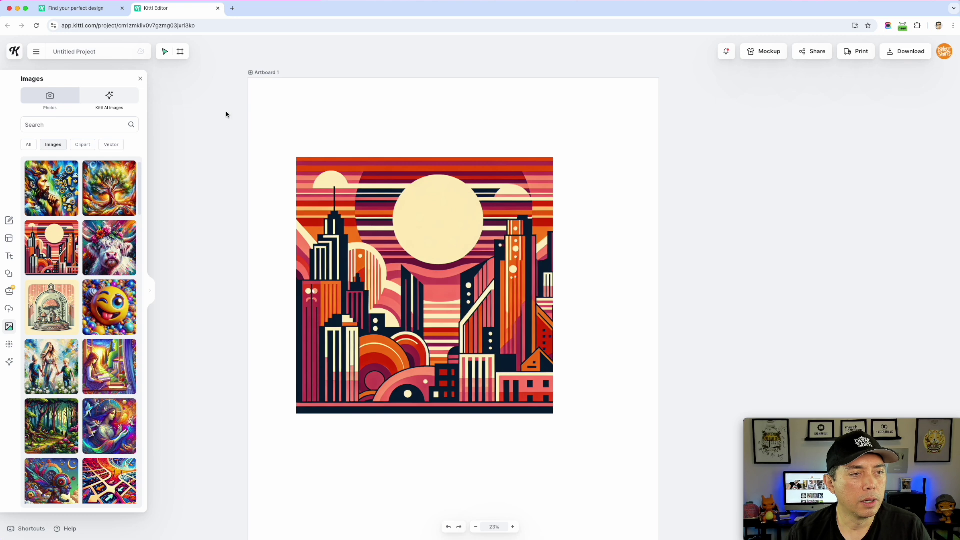
# Step: Remove the unicorn prompt in the AI Sets Generator and upload the captured cityscape as a new style reference
pyautogui.click(10, 363)
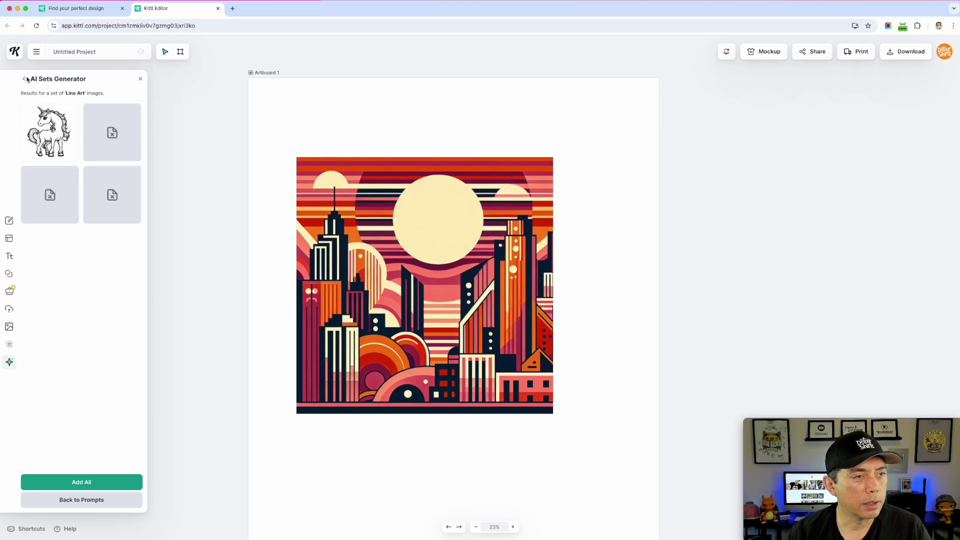
pyautogui.click(24, 78)
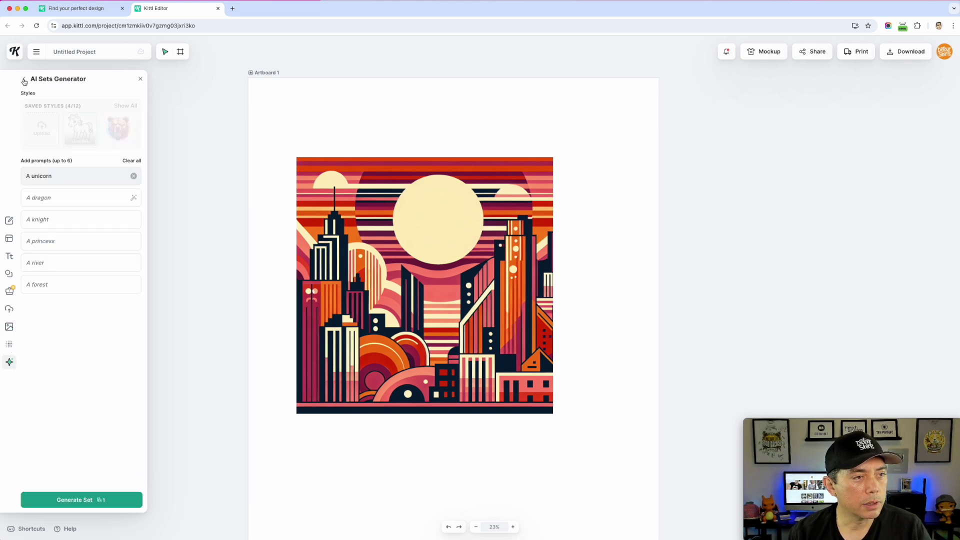
pyautogui.click(134, 176)
pyautogui.click(41, 131)
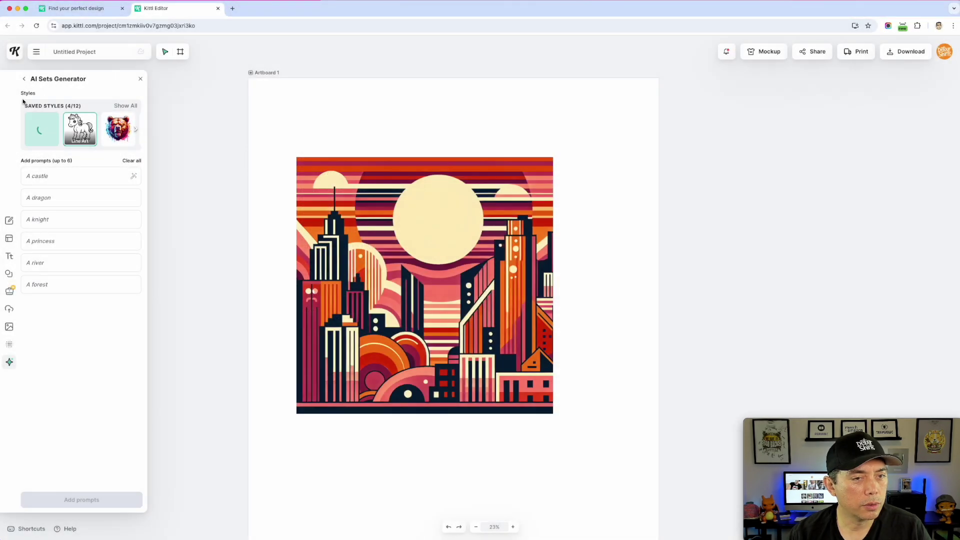
# Step: Delete the cityscape image from the artboard
pyautogui.click(405, 238)
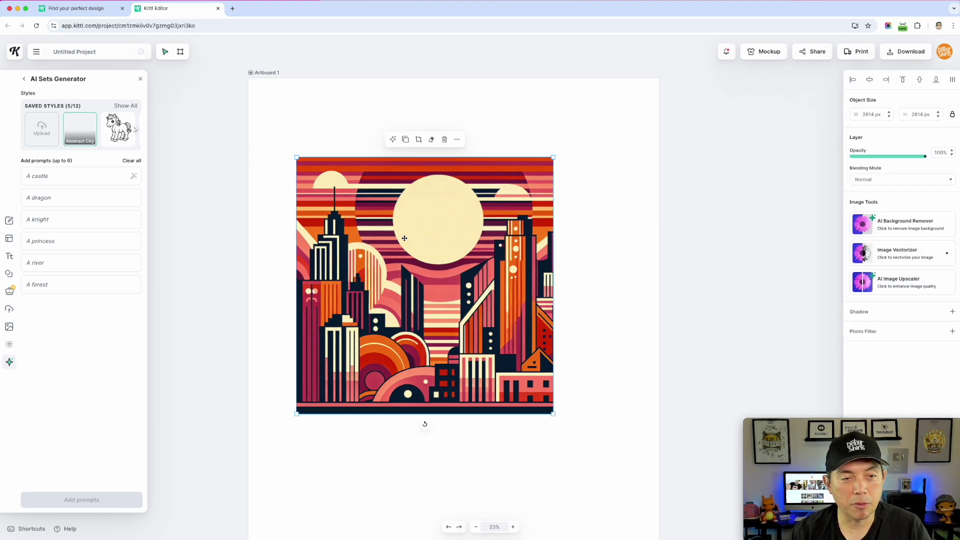
pyautogui.press('Delete')
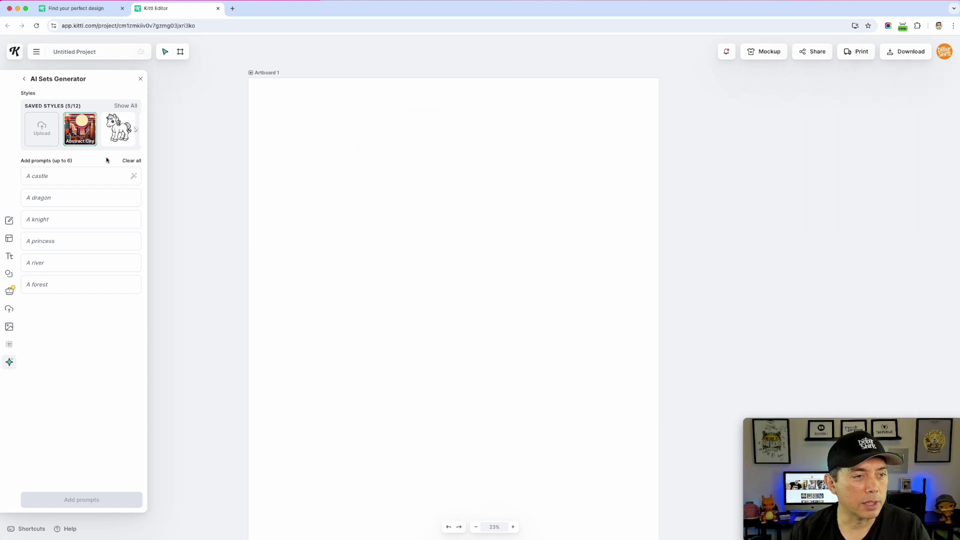
# Step: Enter "New York cityscape" and "Los Angeles Cityscape" as the first two prompts for the Abstract City style
pyautogui.click(58, 176)
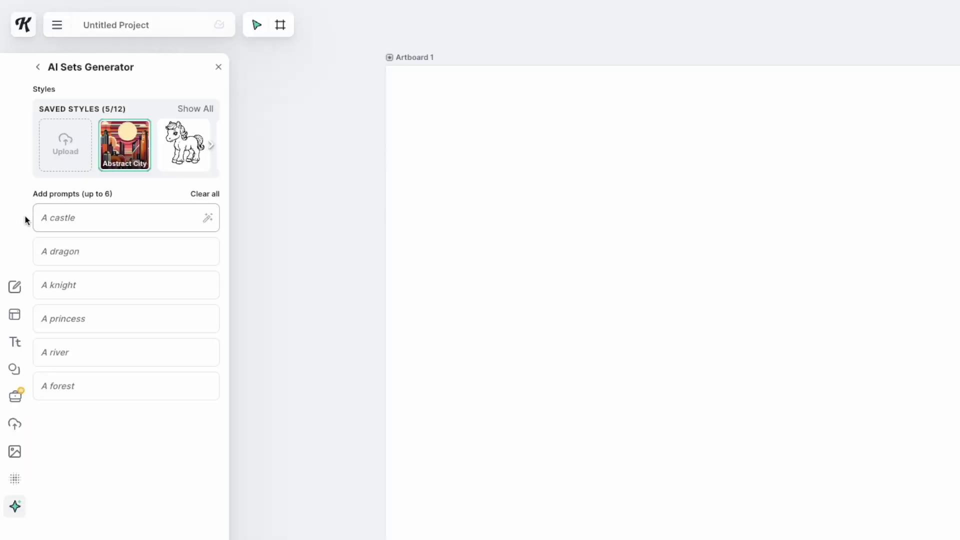
pyautogui.write('New')
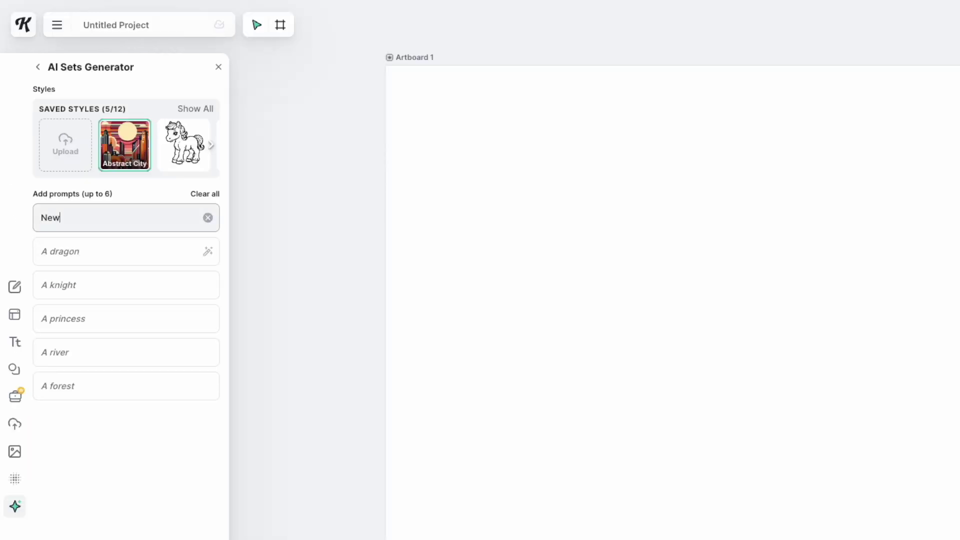
pyautogui.write(' York cityscape')
pyautogui.click(50, 245)
pyautogui.write('LA')
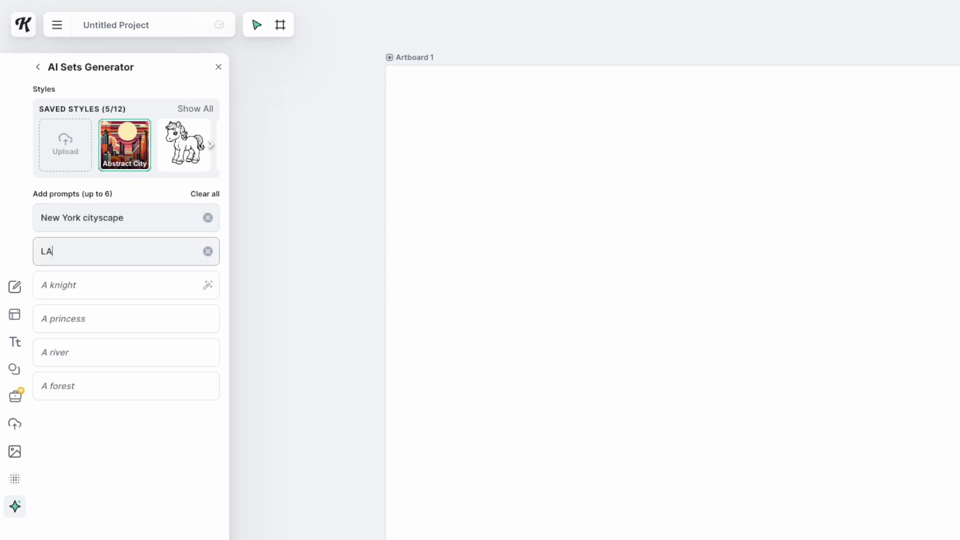
pyautogui.write('os Angeles Cityscape')
# Step: Enter "Miami Cityscape" as the third prompt and make the fourth prompt ready for entry
pyautogui.click(53, 283)
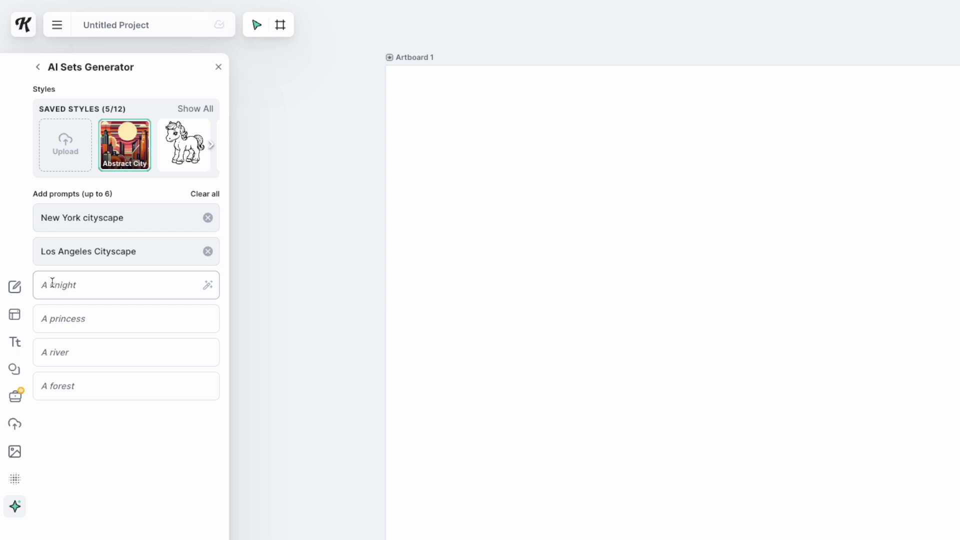
pyautogui.write('M')
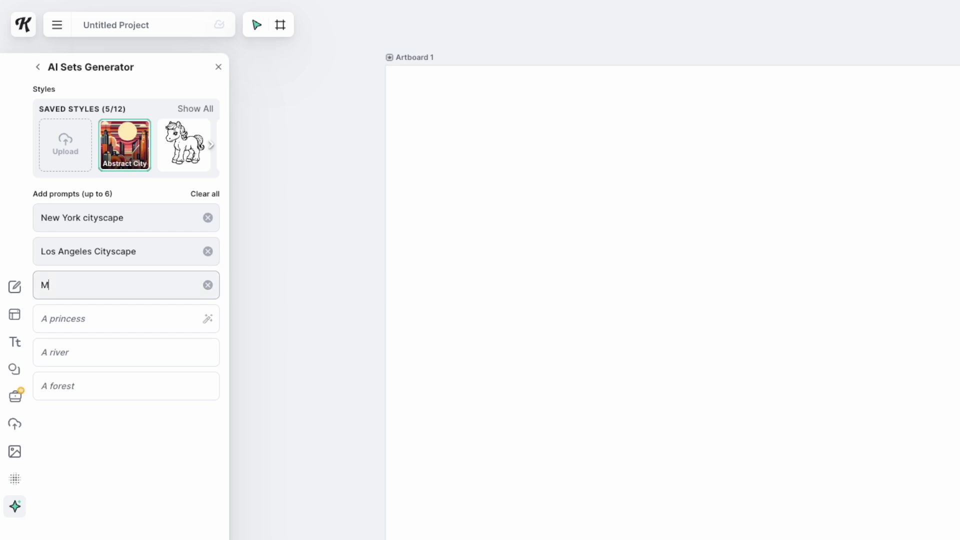
pyautogui.write('iami City ')
pyautogui.write('cape')
pyautogui.click(55, 312)
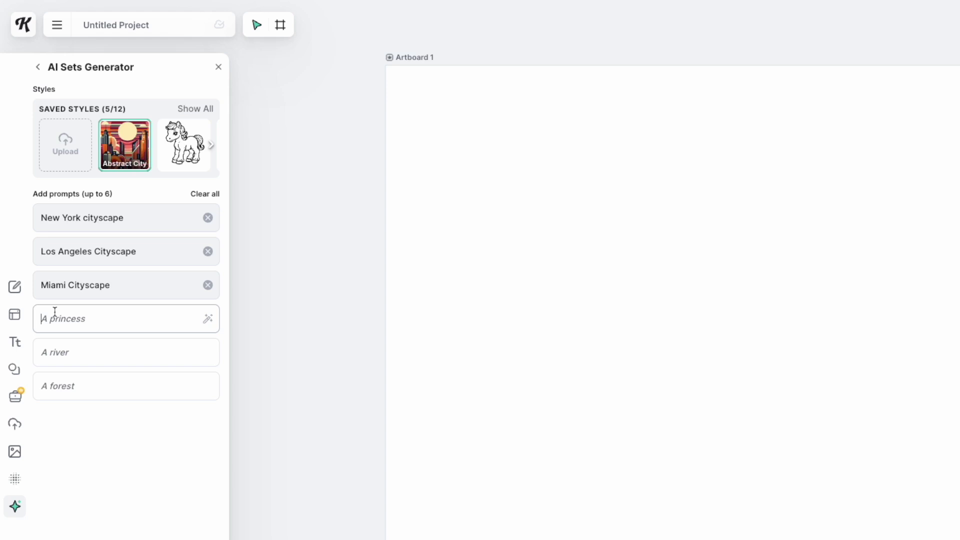
pyautogui.write('Chica')
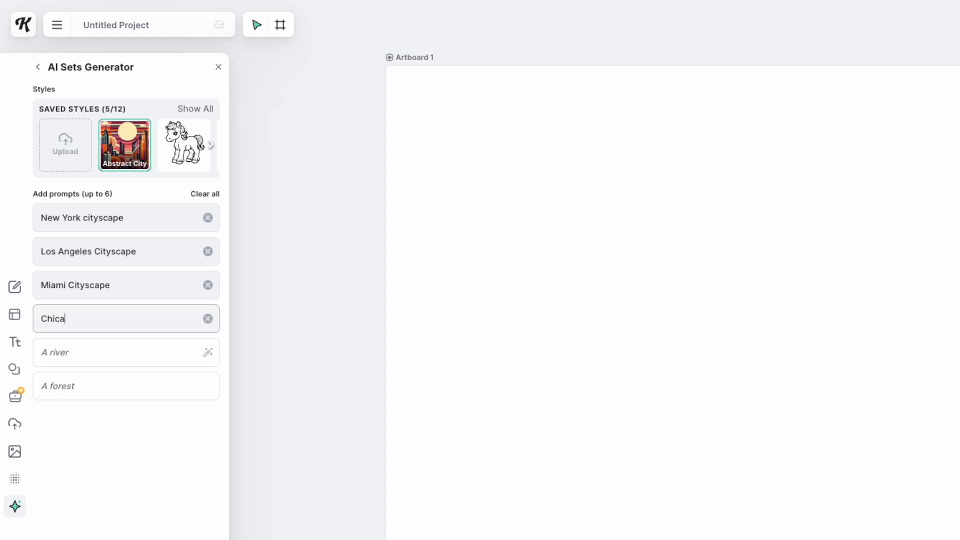
pyautogui.write('go')
pyautogui.press('BackSpace')
pyautogui.press('BackSpace')
pyautogui.press('BackSpace')
pyautogui.press('BackSpace')
pyautogui.press('BackSpace')
pyautogui.press('BackSpace')
pyautogui.press('BackSpace')
# Step: Enter "Tokyo Cityscape" as the fourth prompt and generate the Abstract City image set
pyautogui.write('Tokyo Cityscape')
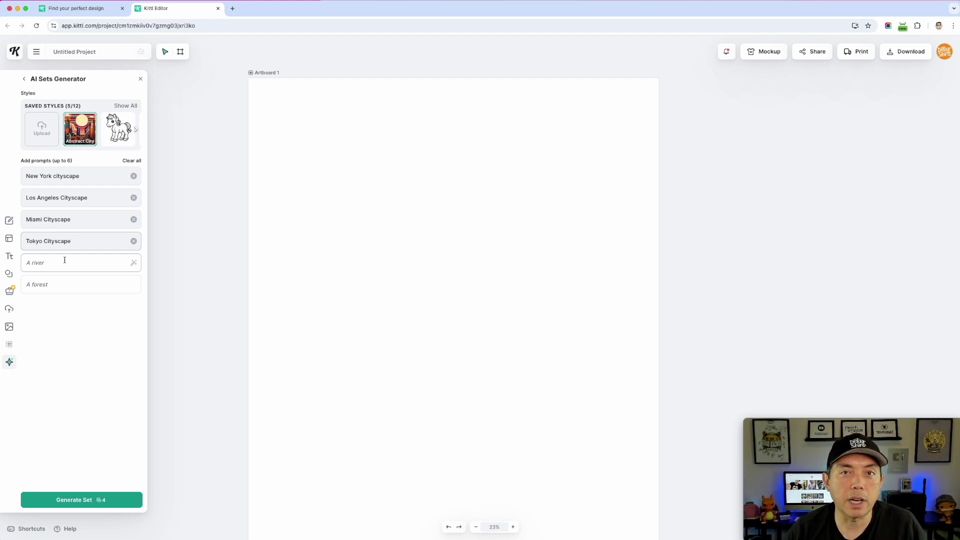
pyautogui.click(73, 501)
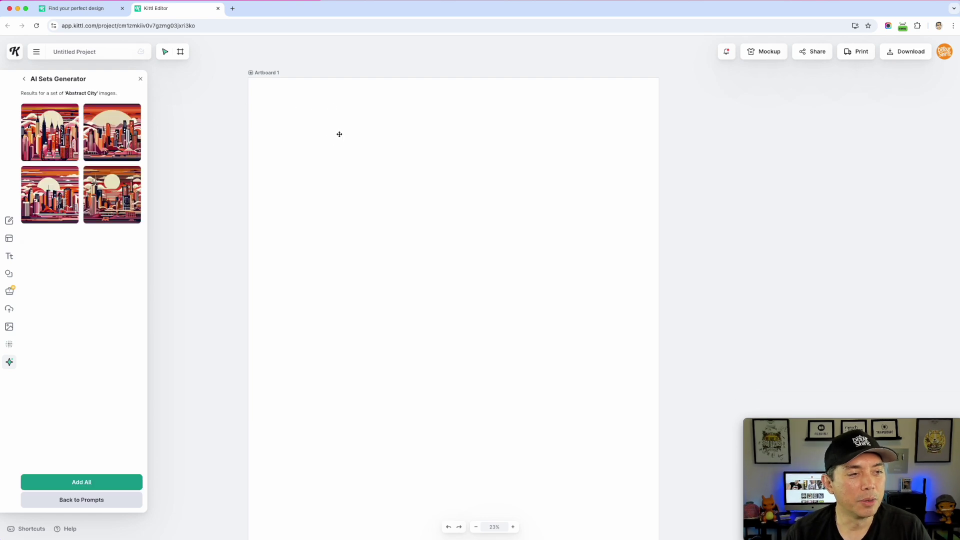
# Step: Add the generated New York and Los Angeles cityscapes and place them side by side along the artboard's upper edge
pyautogui.click(65, 140)
pyautogui.moveTo(491, 275); pyautogui.dragTo(361, 174)
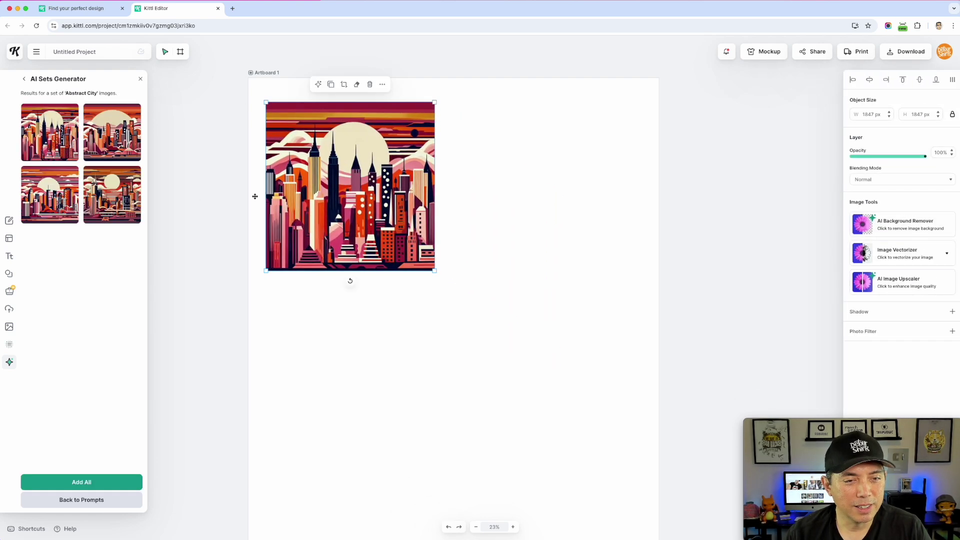
pyautogui.click(112, 132)
pyautogui.moveTo(480, 287); pyautogui.dragTo(538, 192)
# Step: Add the Miami and Tokyo cityscapes and place them side by side beneath the first two images
pyautogui.click(49, 197)
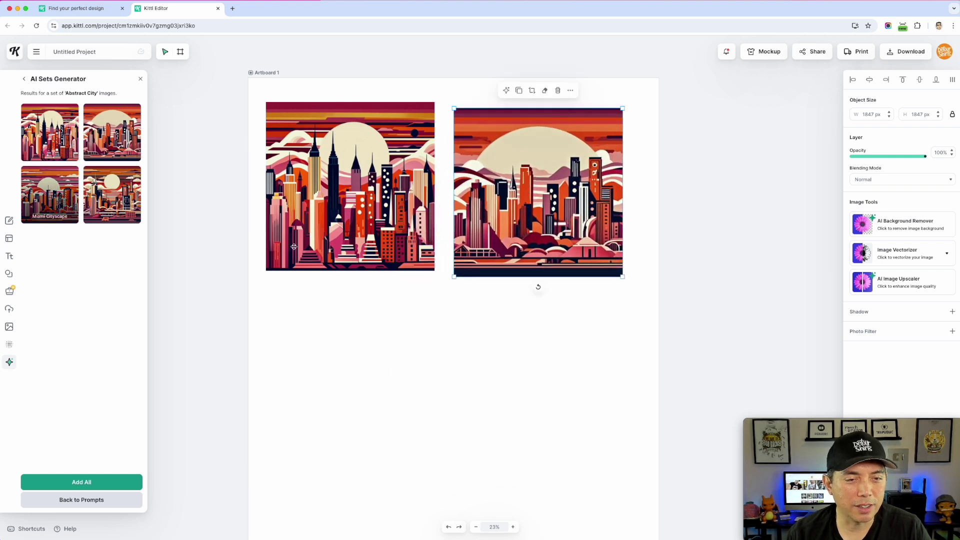
pyautogui.moveTo(398, 314); pyautogui.dragTo(262, 391)
pyautogui.click(87, 191)
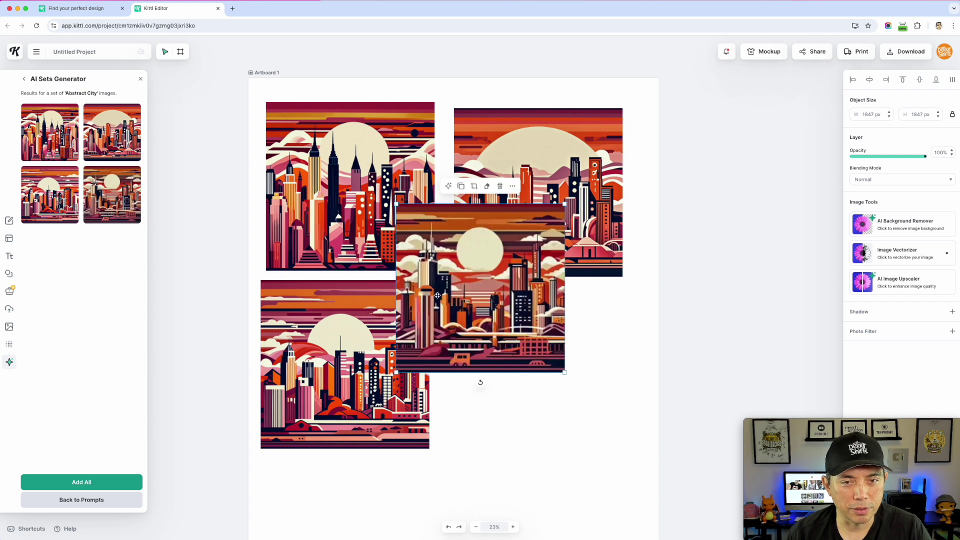
pyautogui.moveTo(465, 312); pyautogui.dragTo(521, 390)
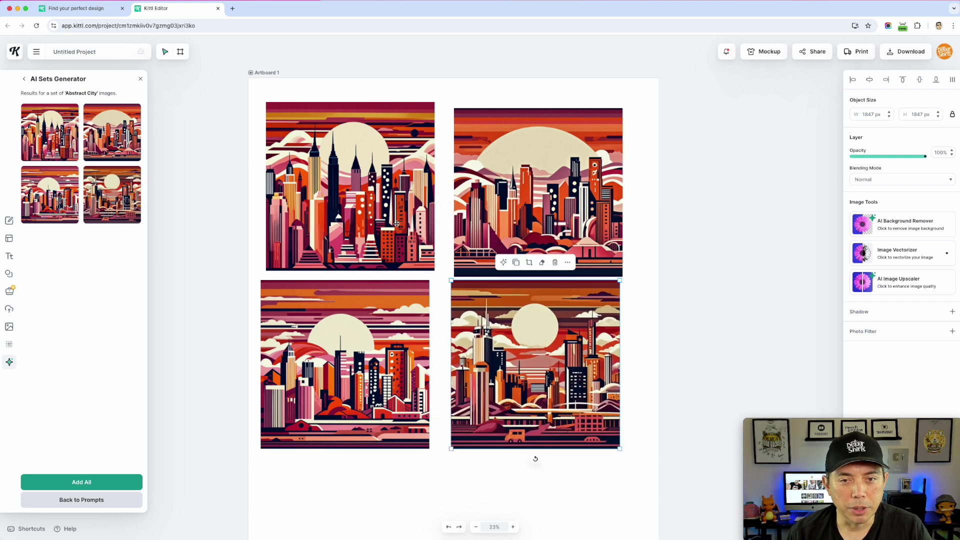
# Step: Clear the image selection and compare the style of the four cityscapes on the artboard
pyautogui.scroll(3, 354, 229)
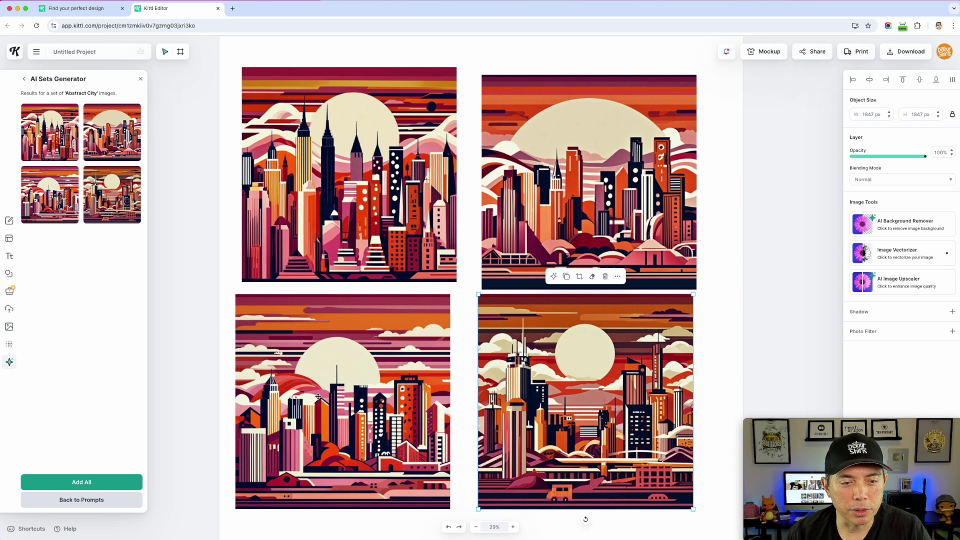
pyautogui.click(769, 255)
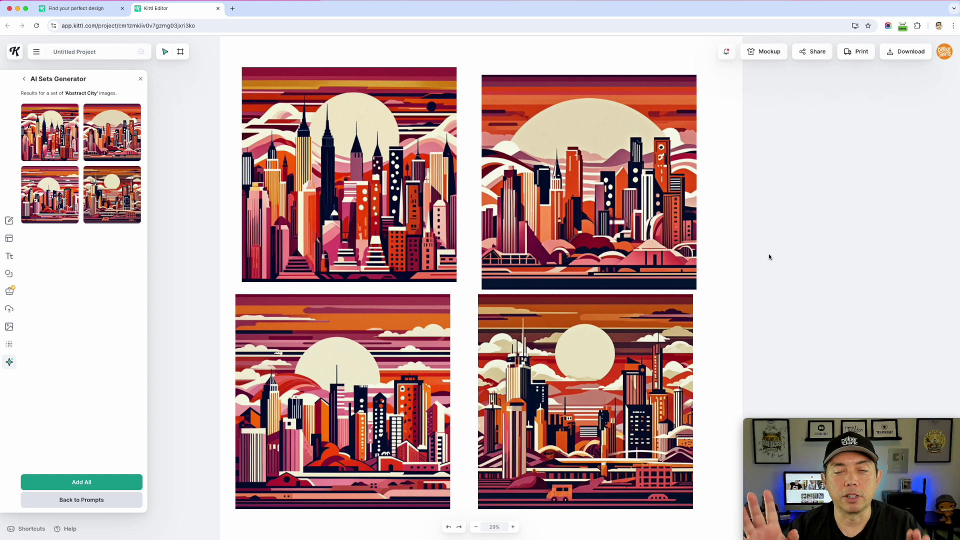
pyautogui.scroll(-2, 485, 332)
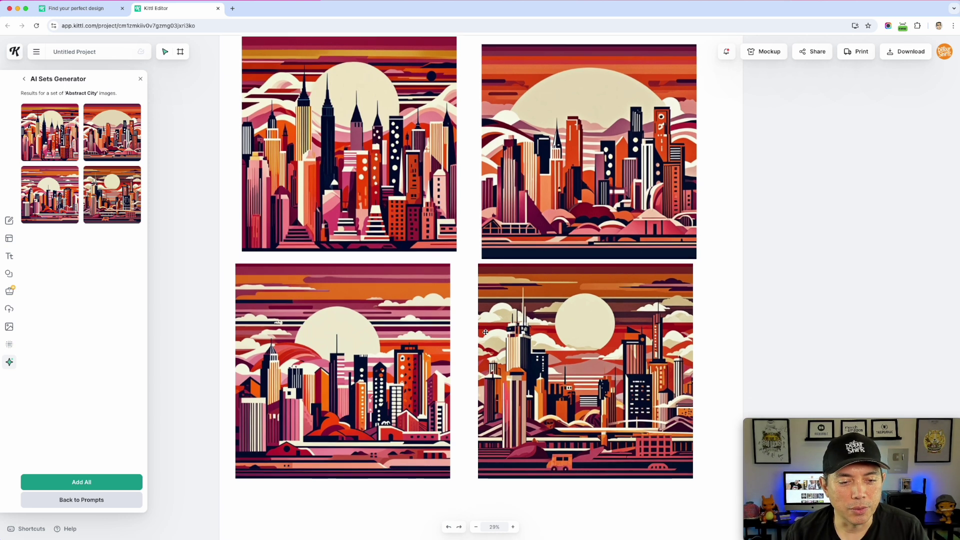
pyautogui.scroll(-2, 485, 331)
pyautogui.scroll(2, 485, 331)
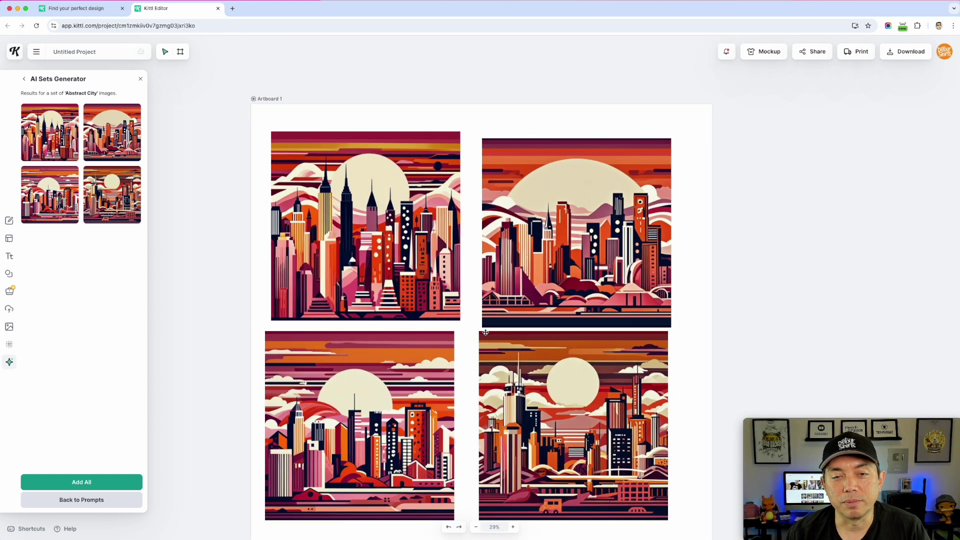
pyautogui.scroll(-2, 486, 333)
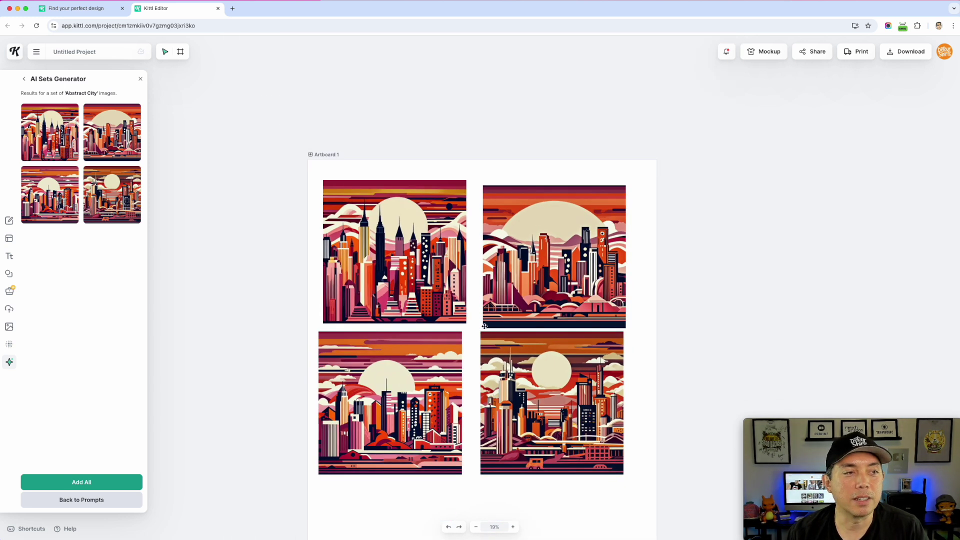